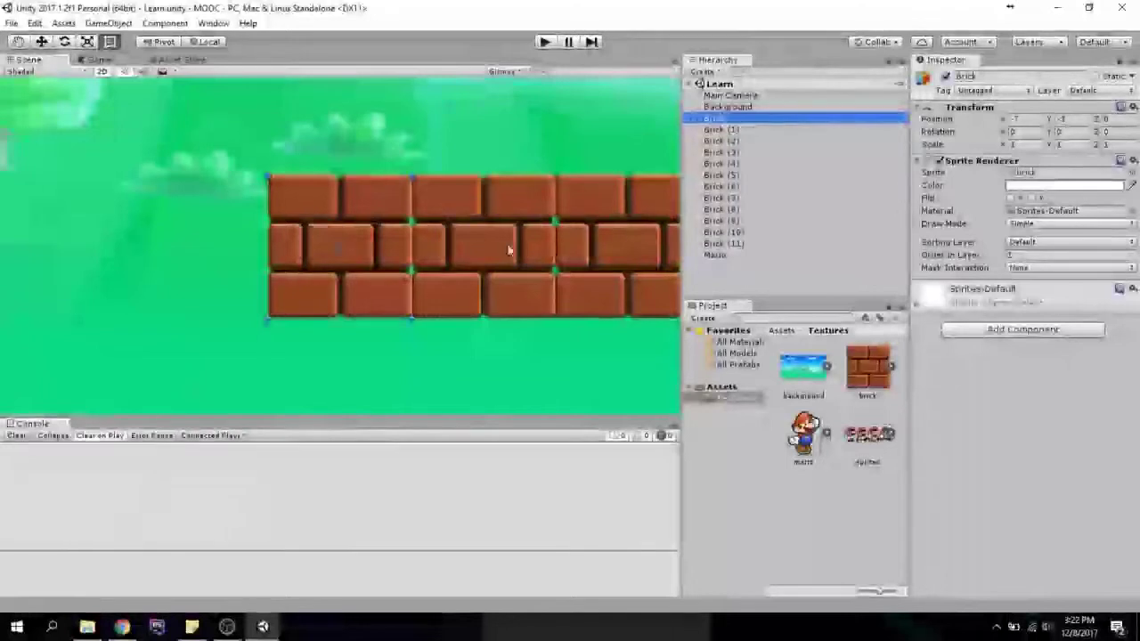
Step: Inspect the brick objects from Brick (1) to Brick (7) one after another along the brick row
click(721, 129)
click(723, 141)
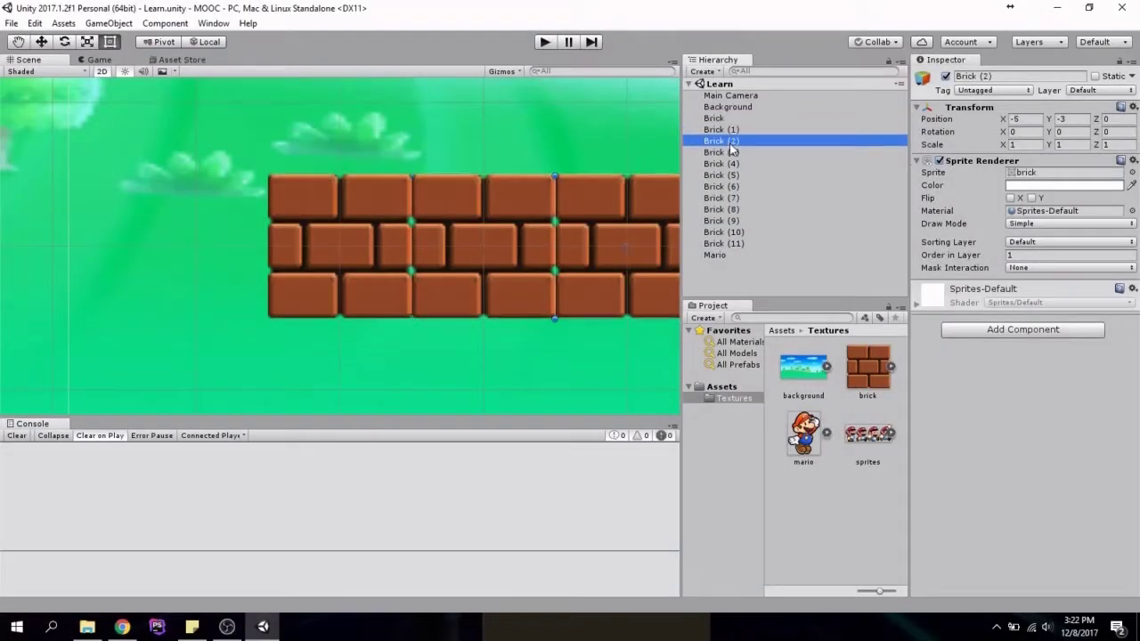
scroll(616, 228, down, 3)
middle_drag(626, 229, 441, 217)
scroll(403, 215, down, 3)
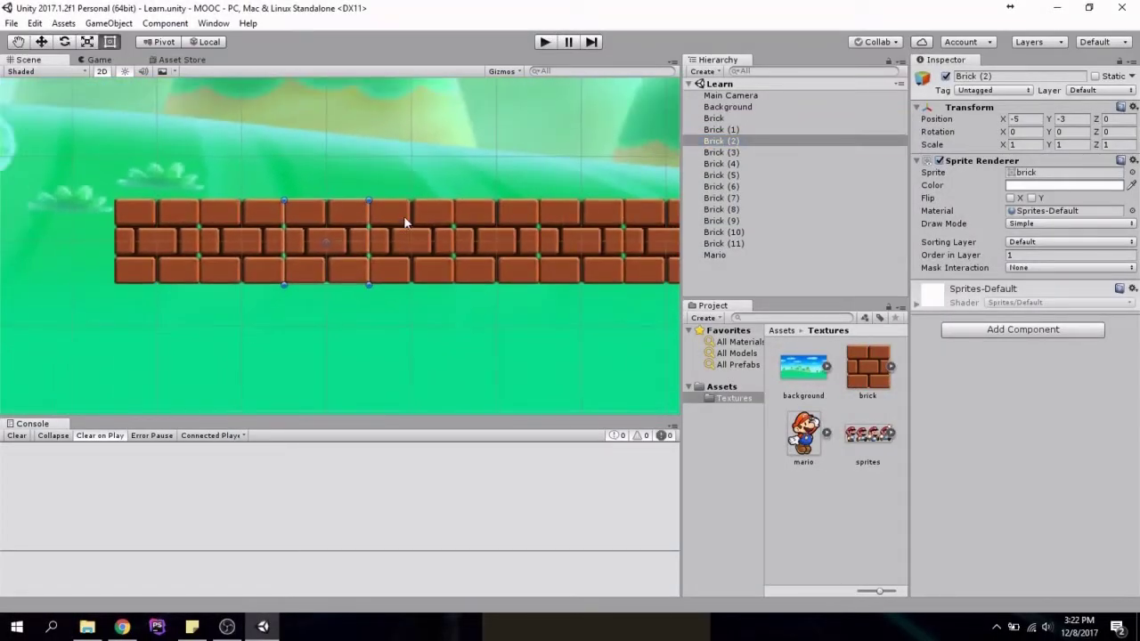
click(739, 157)
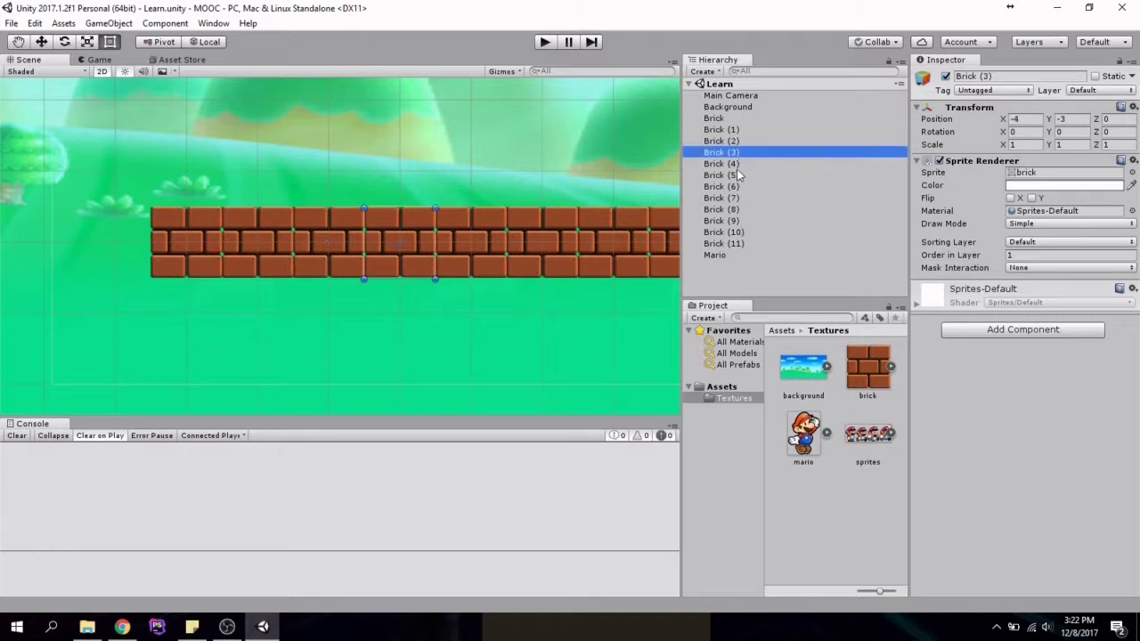
click(736, 163)
click(738, 176)
click(730, 197)
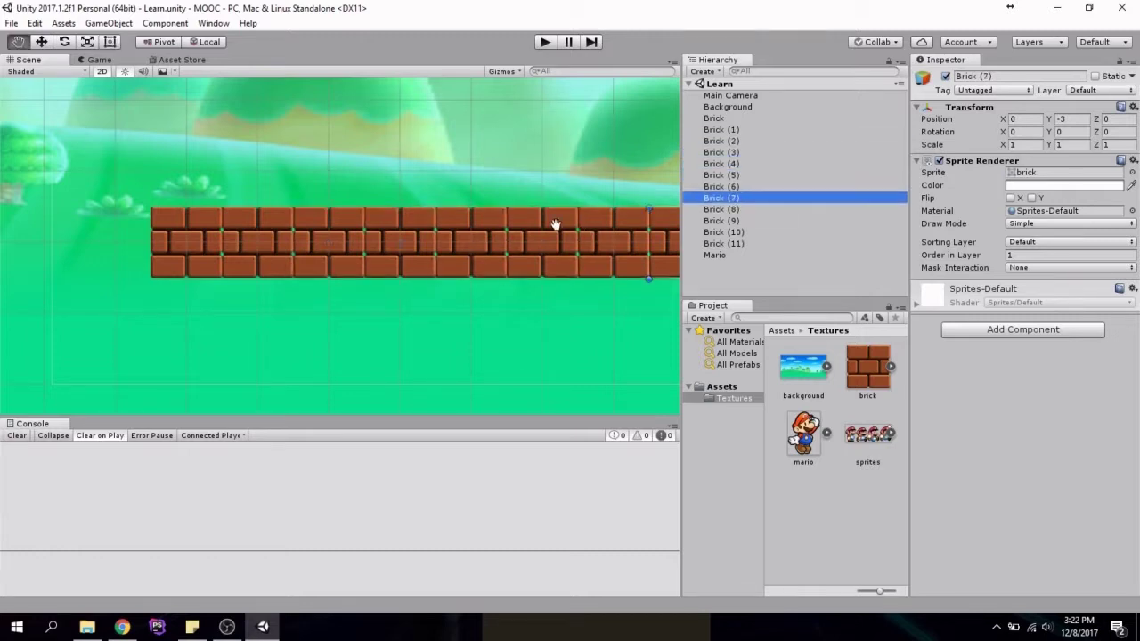
middle_drag(545, 230, 318, 229)
Step: Frame Mario in the scene, and examine the Background and several brick objects for comparison
click(715, 256)
double_click(720, 256)
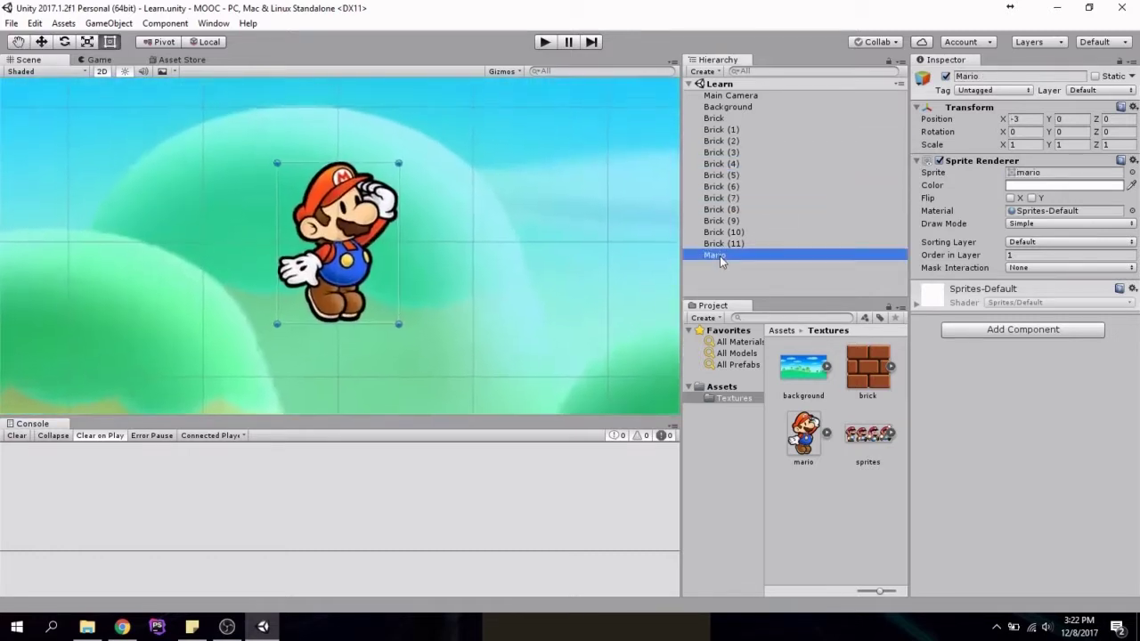
scroll(470, 278, down, 5)
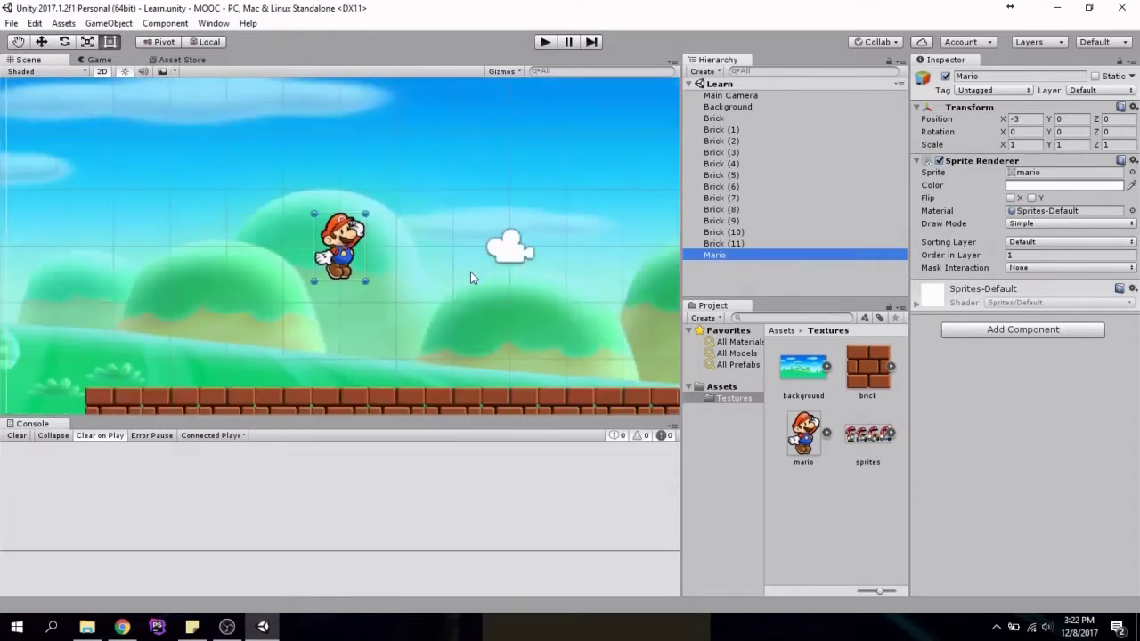
scroll(470, 278, up, 2)
scroll(470, 278, down, 2)
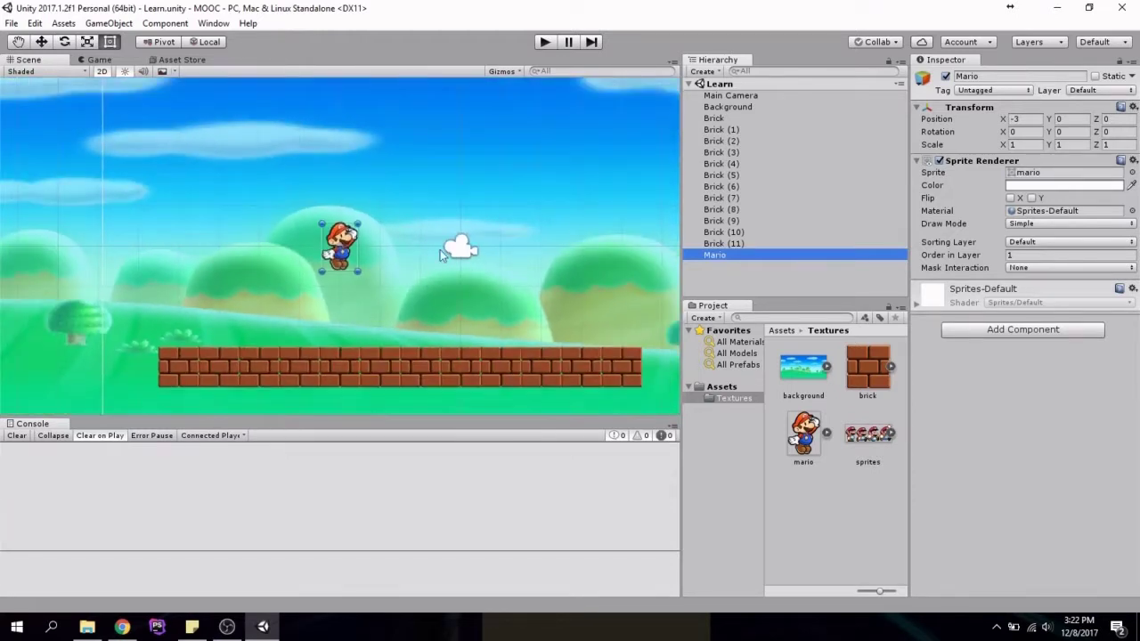
scroll(399, 243, up, 1)
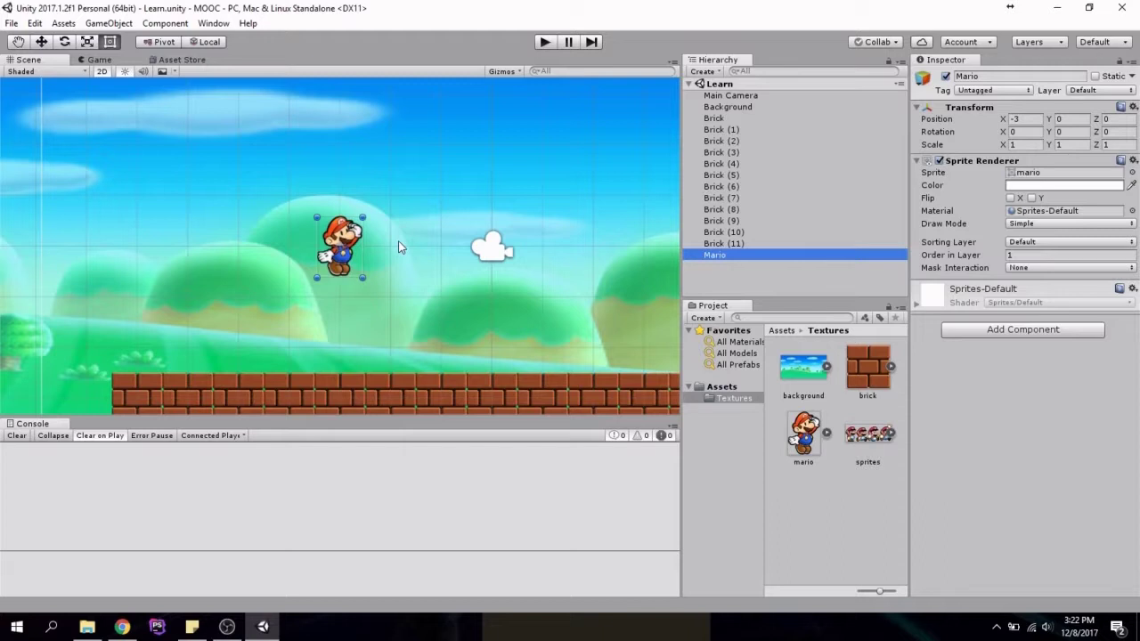
click(746, 107)
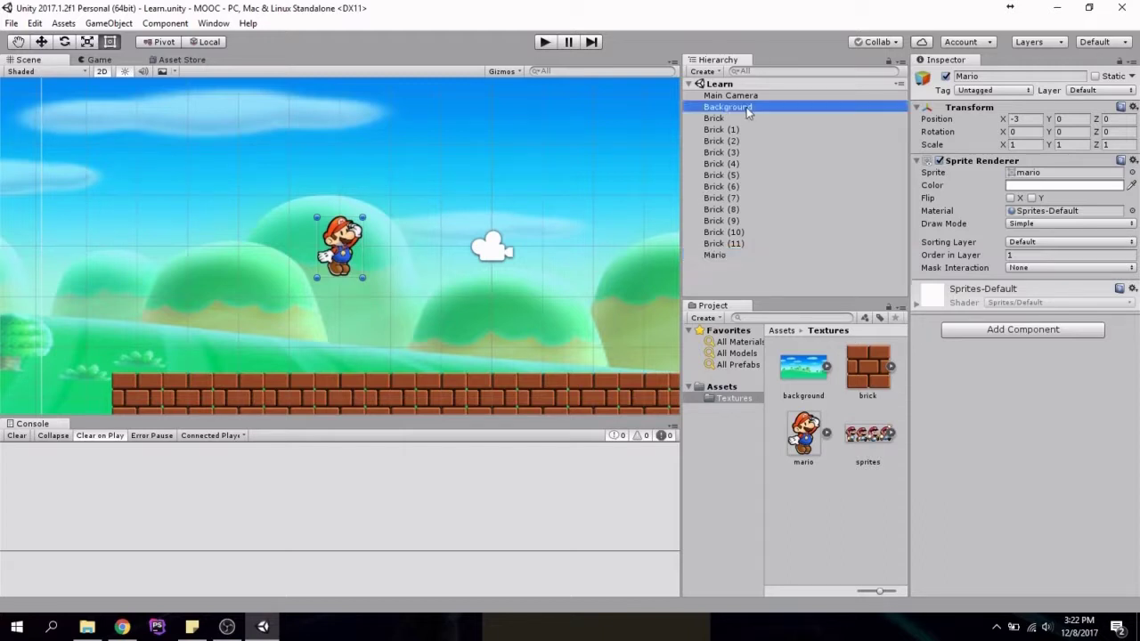
click(740, 162)
click(742, 246)
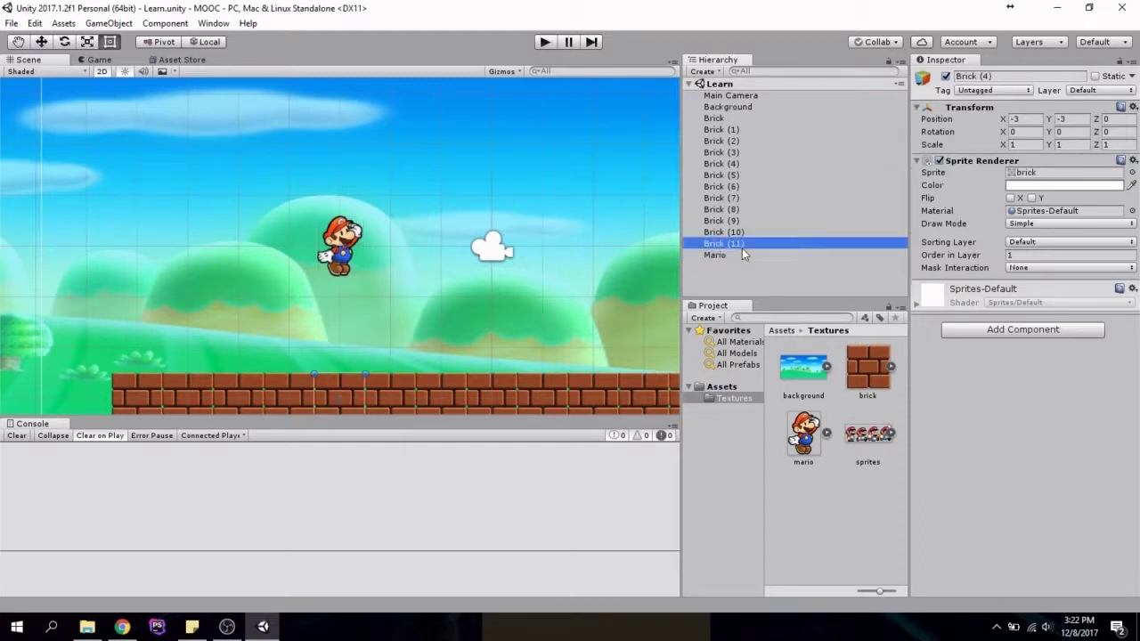
click(755, 163)
click(750, 189)
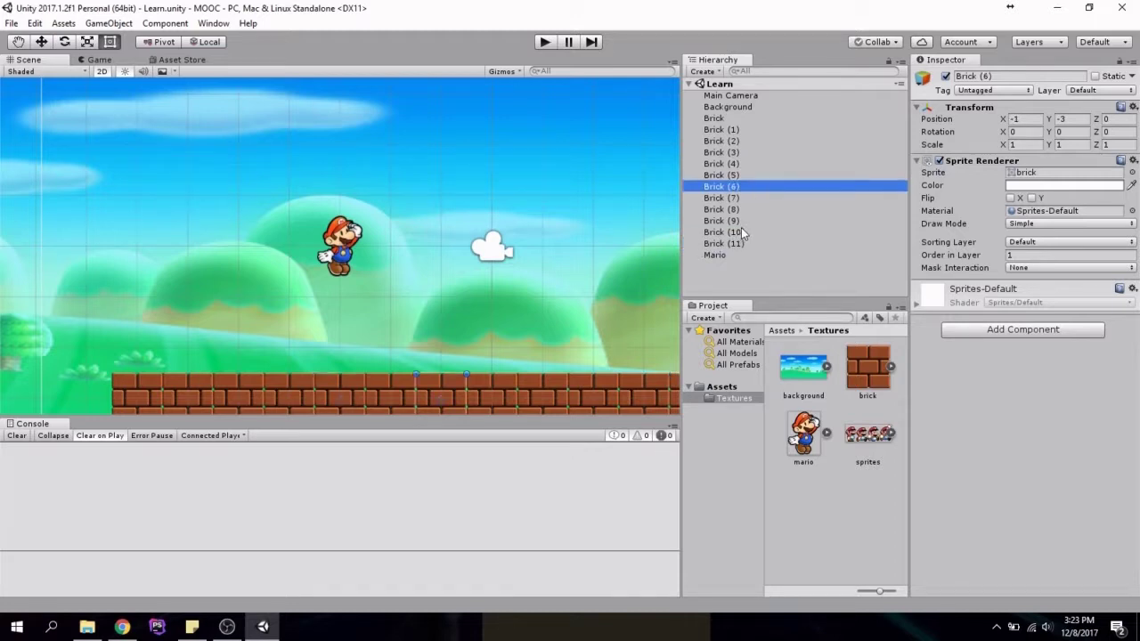
click(749, 211)
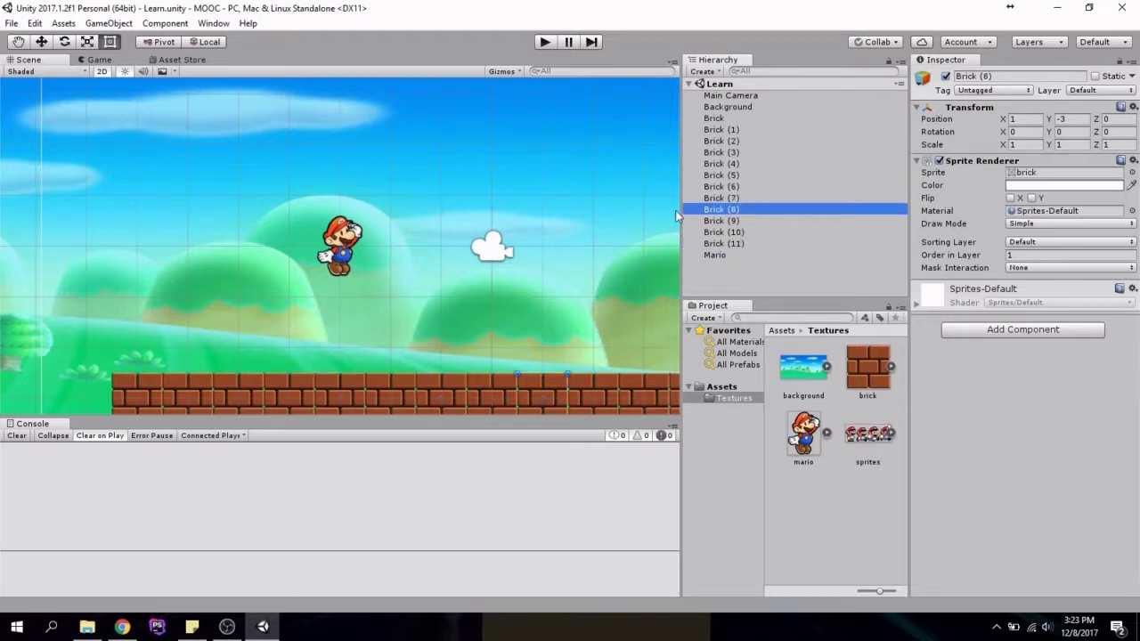
Step: Replace Mario's sprite with the brick texture and assign the mario sprite again
double_click(720, 255)
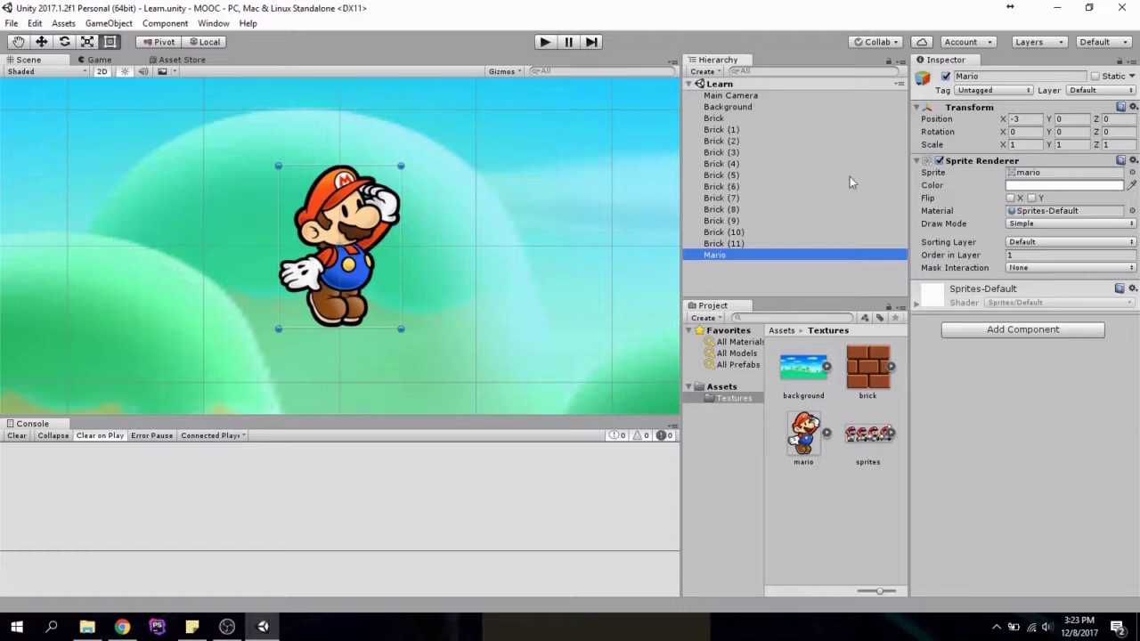
click(1032, 176)
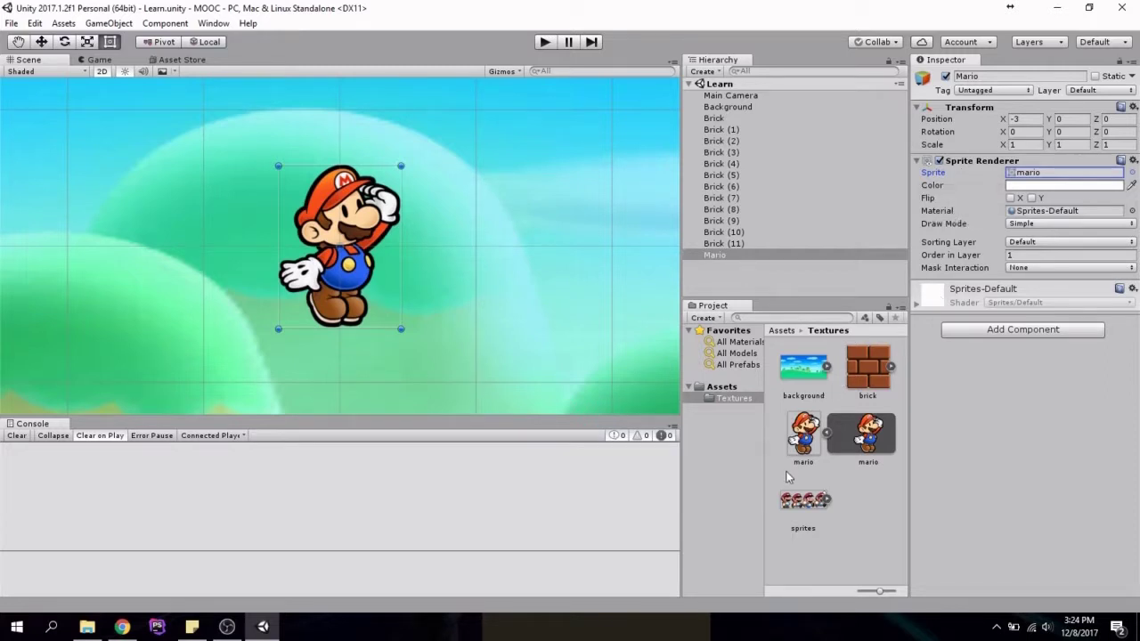
click(733, 398)
drag(862, 378, 1029, 173)
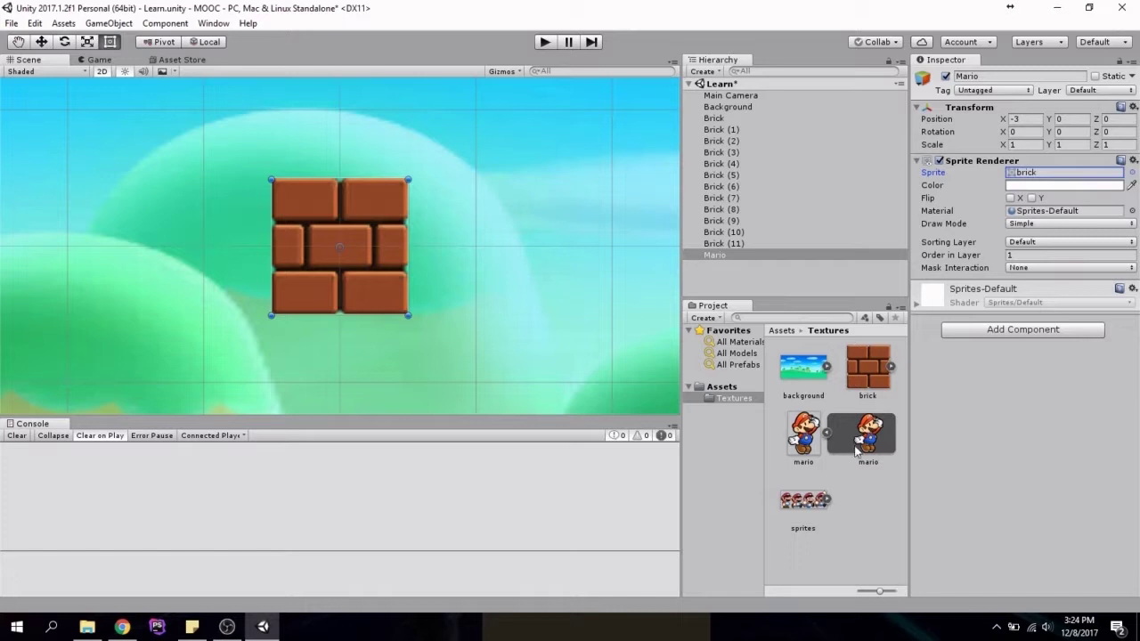
drag(857, 452, 1059, 174)
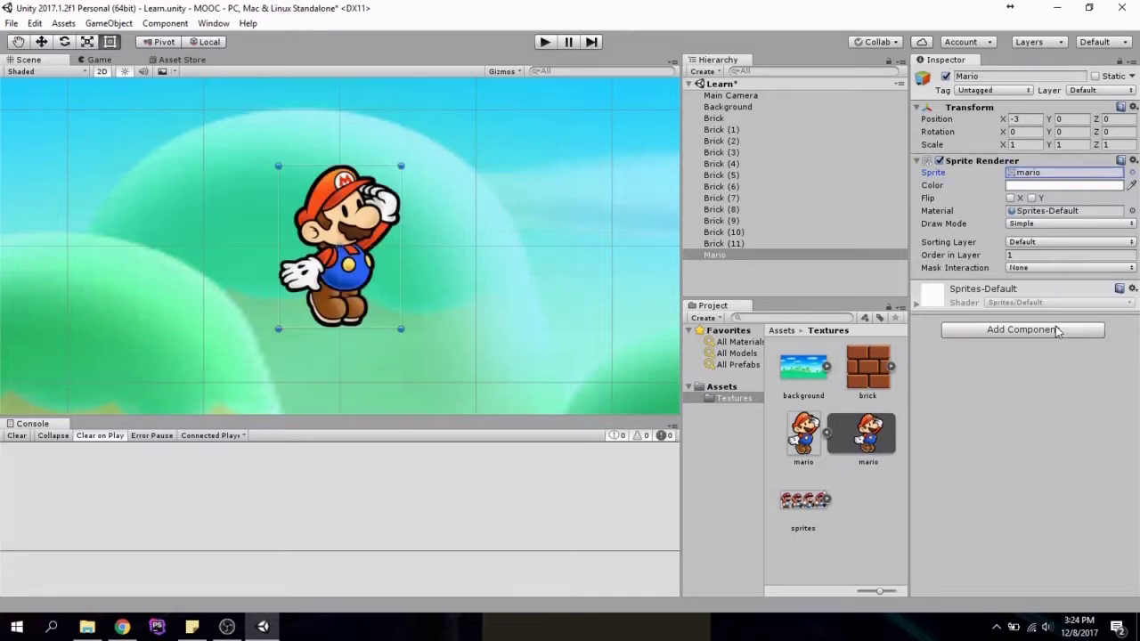
Step: Tint Mario's sprite red (FF0000FF) and change the tint to green (00FF2CFF)
click(935, 187)
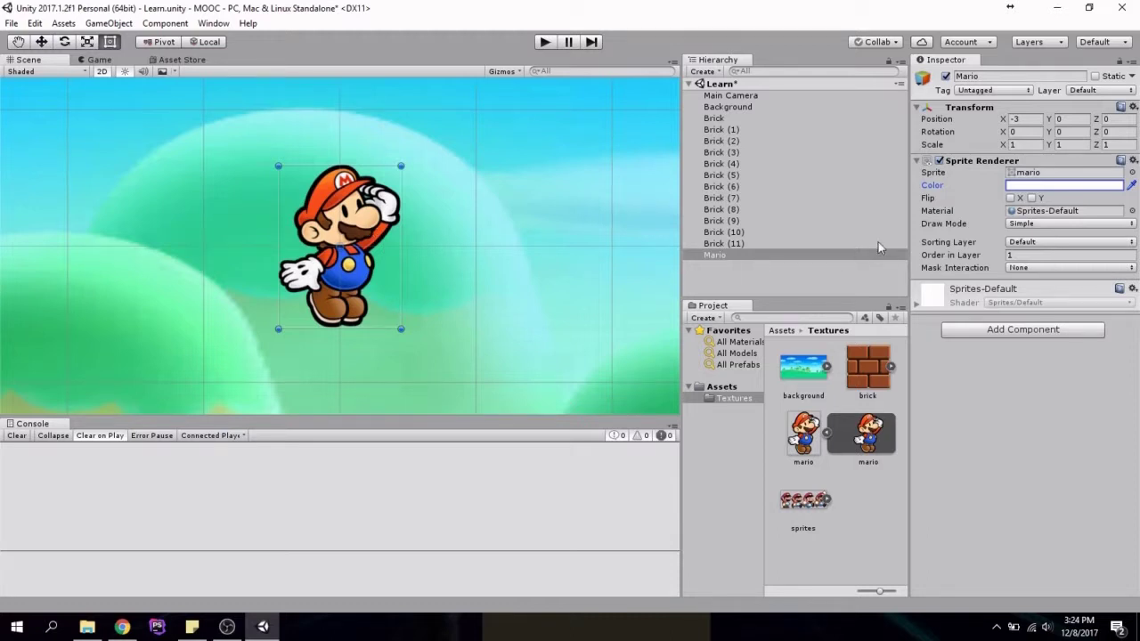
click(1078, 184)
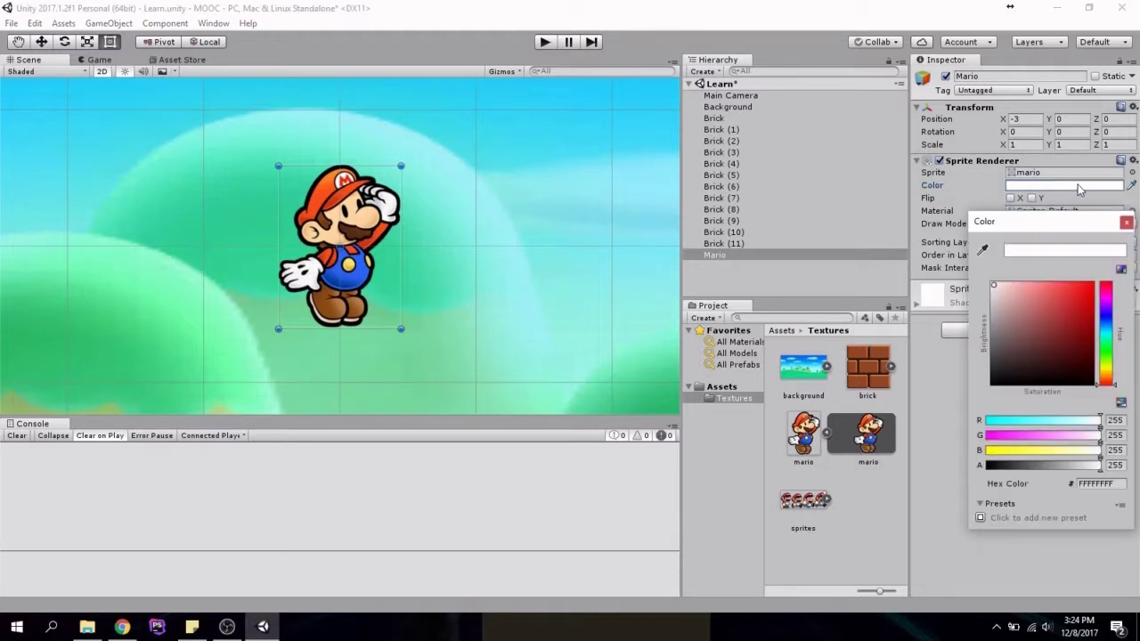
drag(995, 284, 1098, 289)
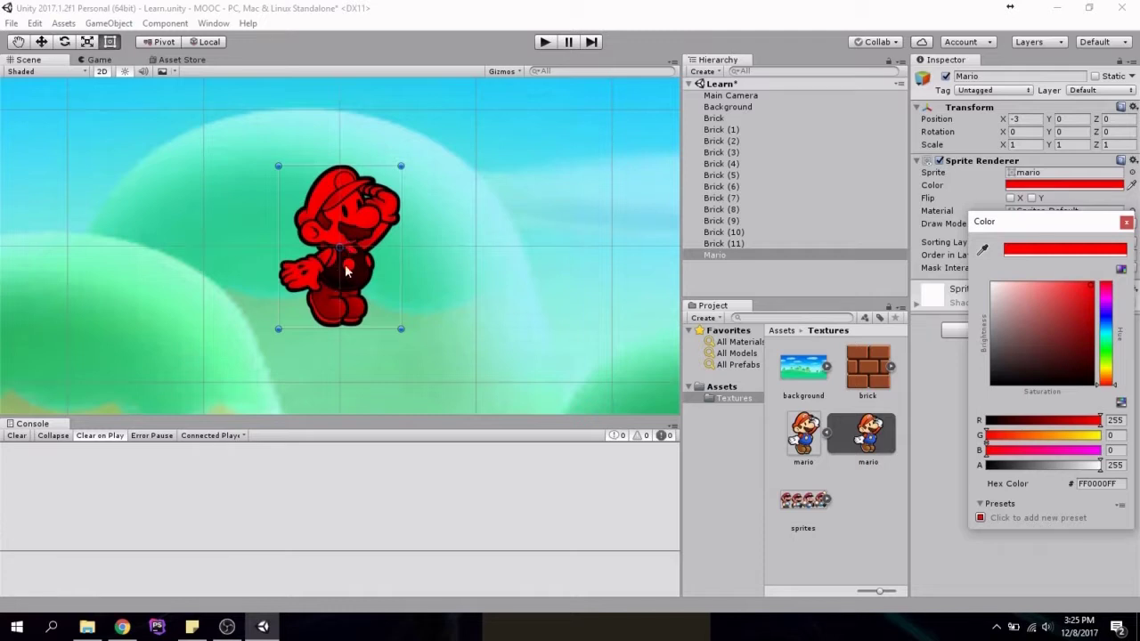
click(1107, 355)
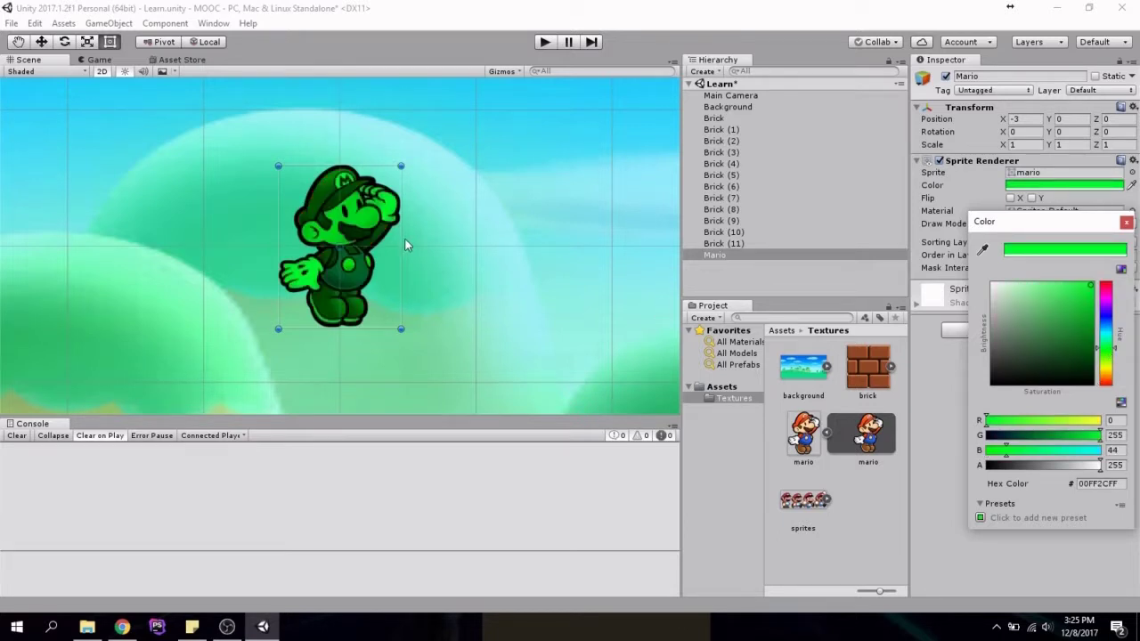
Step: Shift the tint's hue back to red and restore Mario's colour to white (FFFFFFFF), closing the colour picker
click(1107, 340)
drag(1108, 331, 1107, 388)
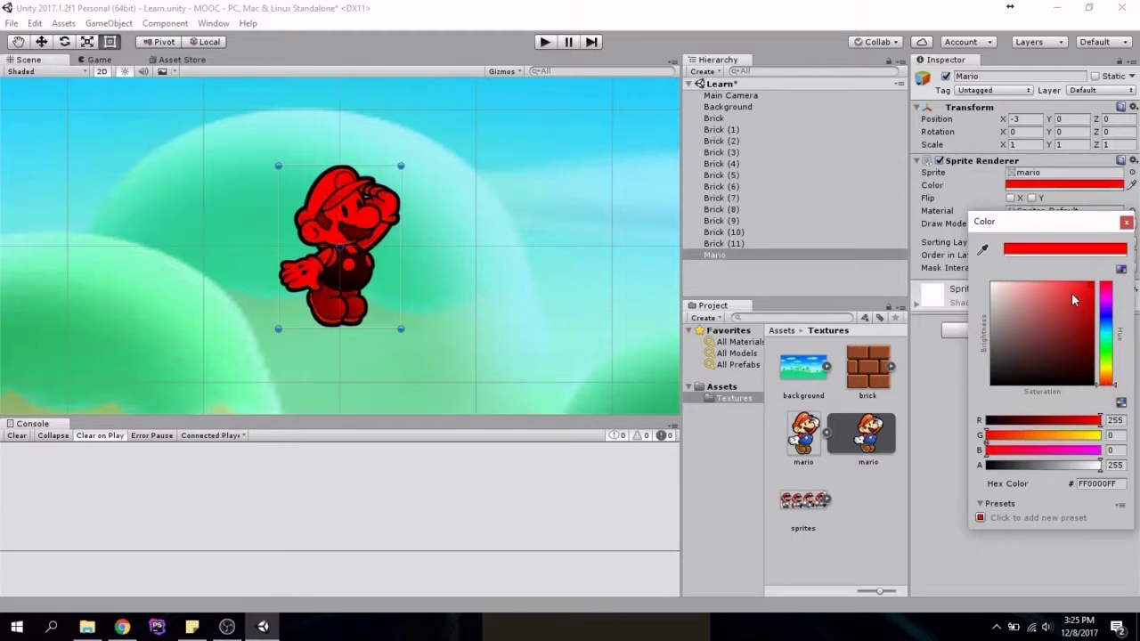
drag(1071, 292, 980, 278)
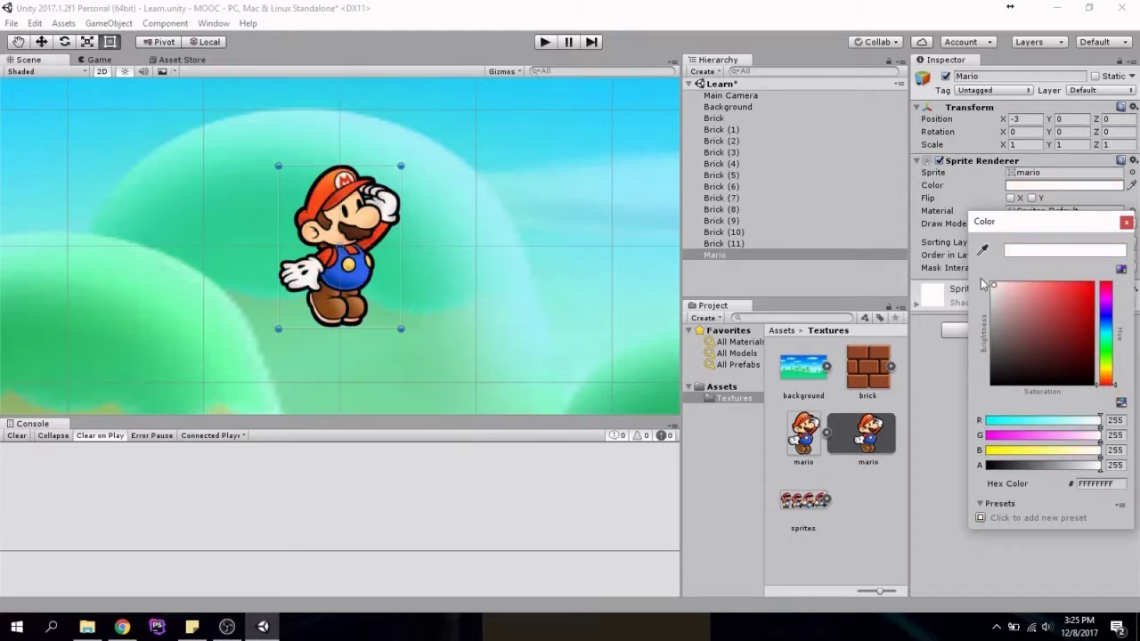
click(1126, 223)
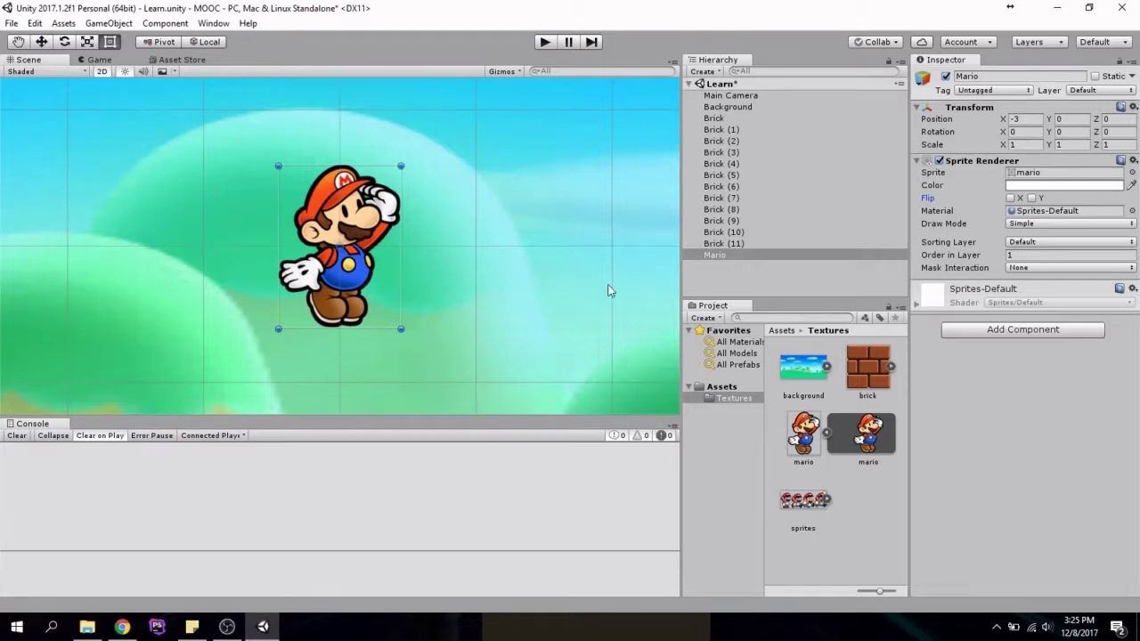
Step: Flip Mario's sprite on the X and Y axes and clear both flips again
click(1010, 198)
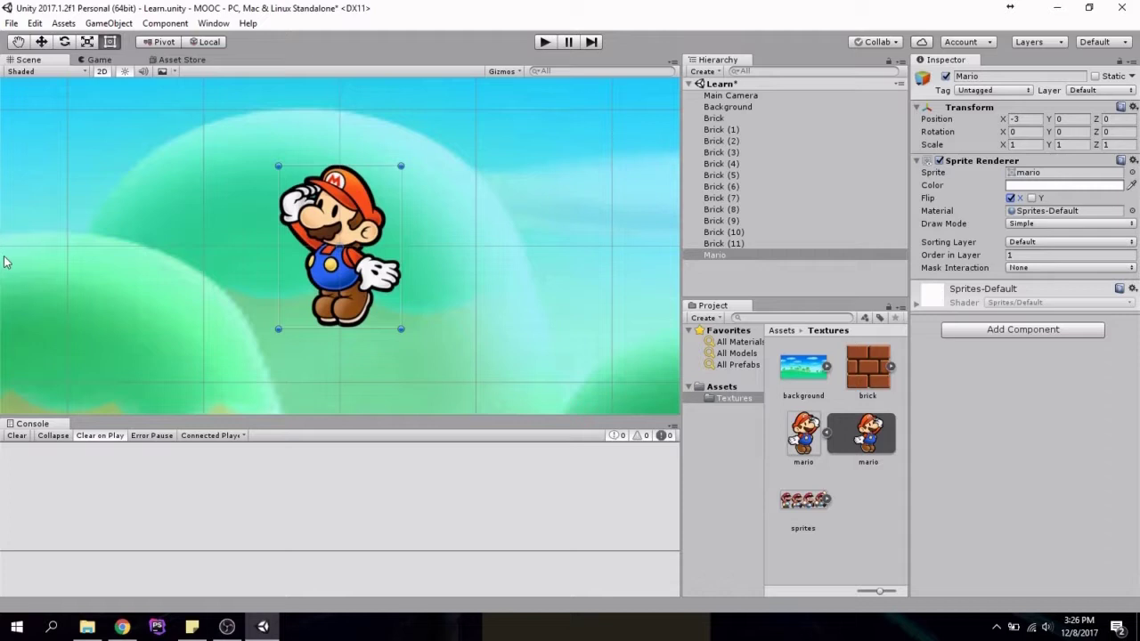
click(1032, 199)
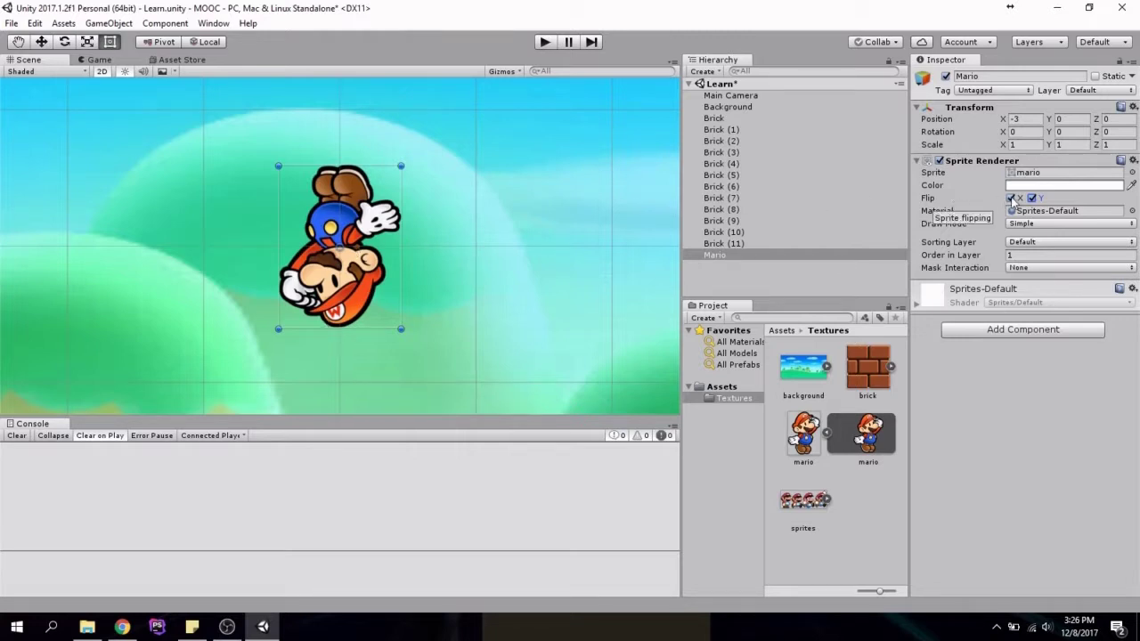
click(1010, 198)
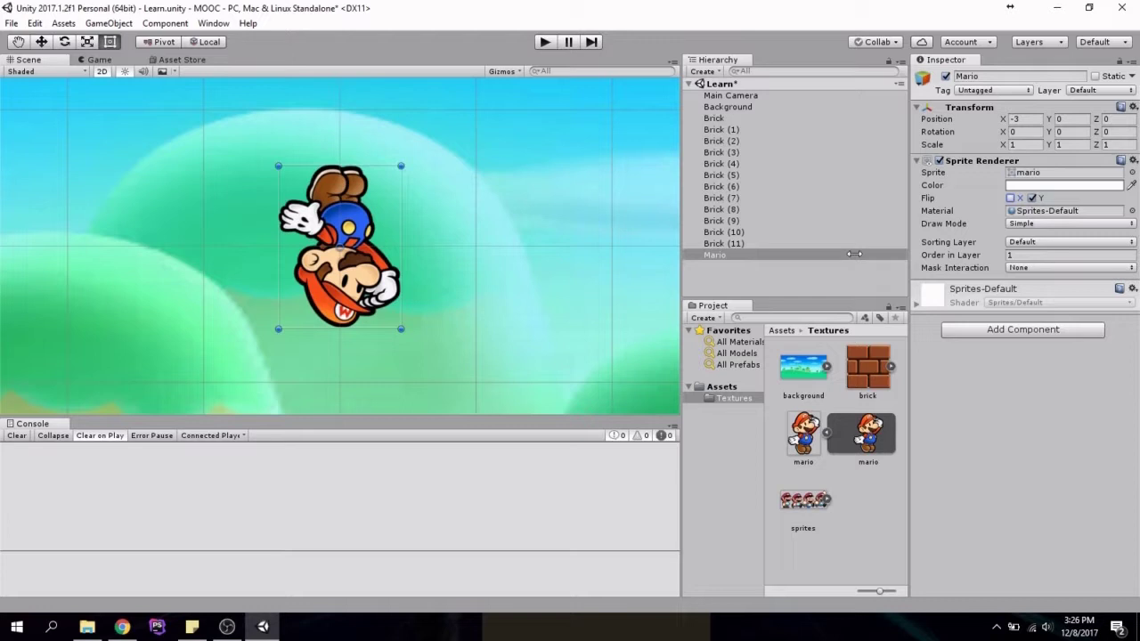
click(1031, 197)
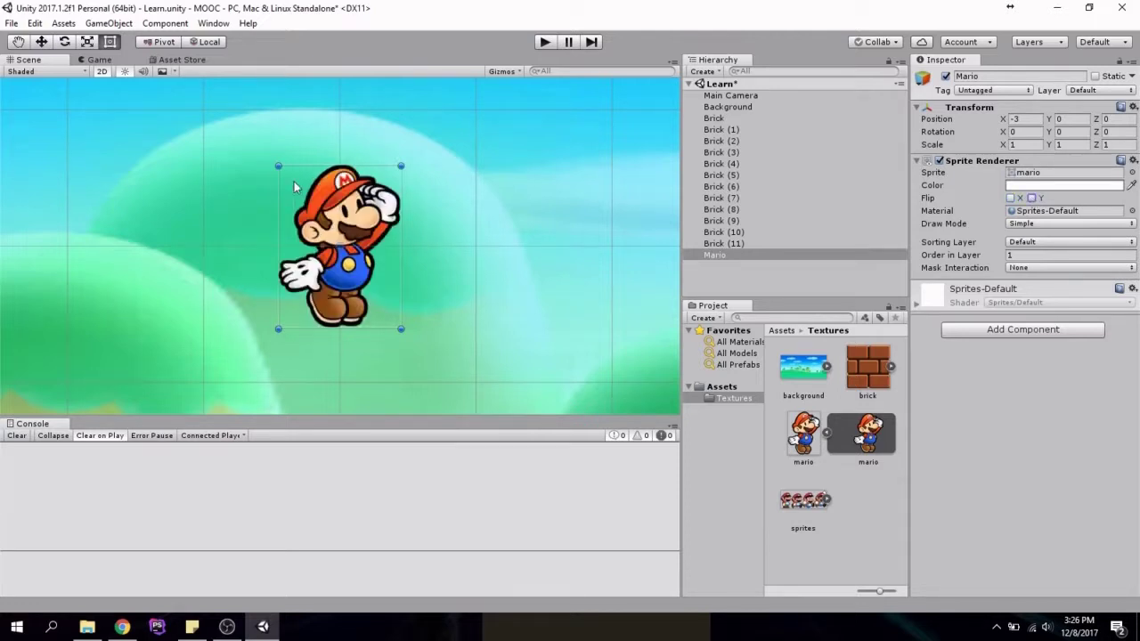
Step: Try the Sliced and Tiled draw modes on Mario's sprite and return it to Simple
click(949, 212)
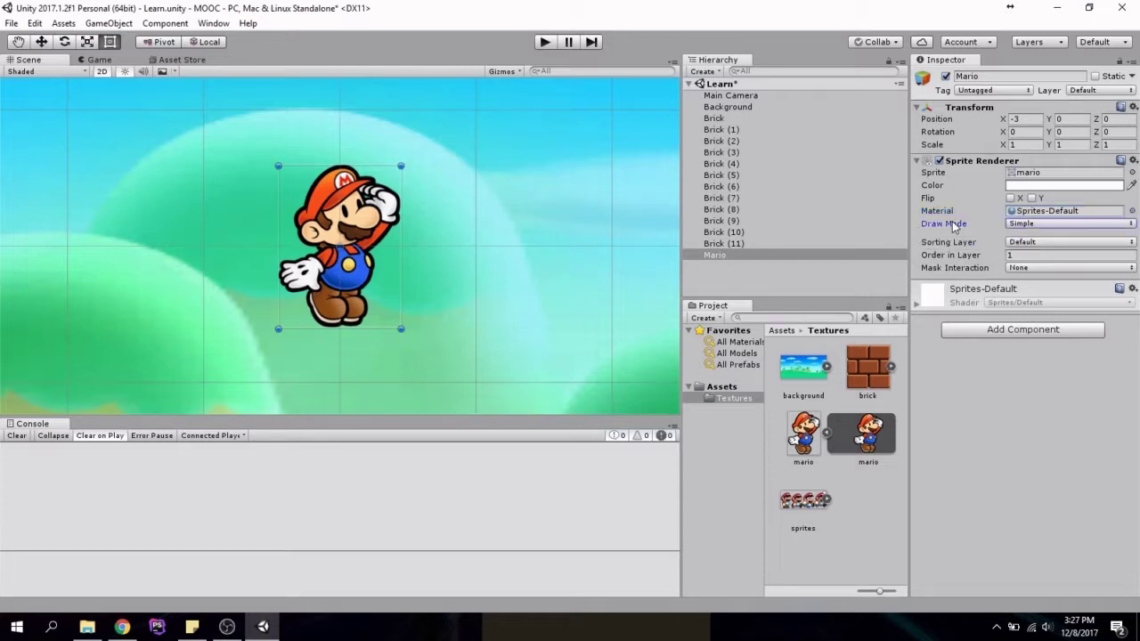
click(1082, 228)
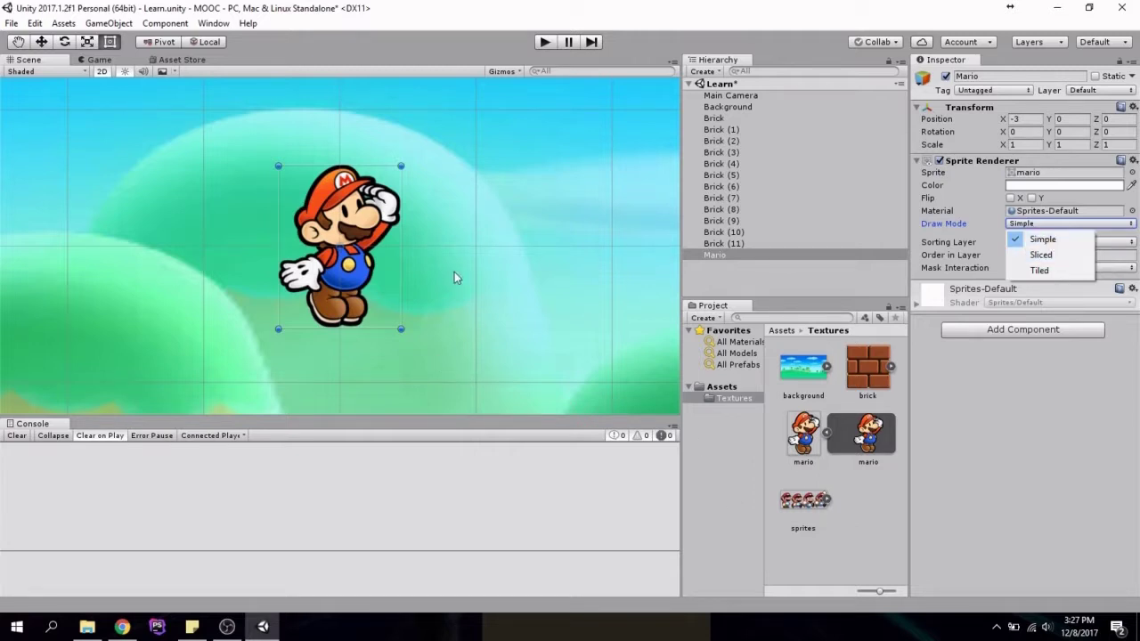
click(1051, 256)
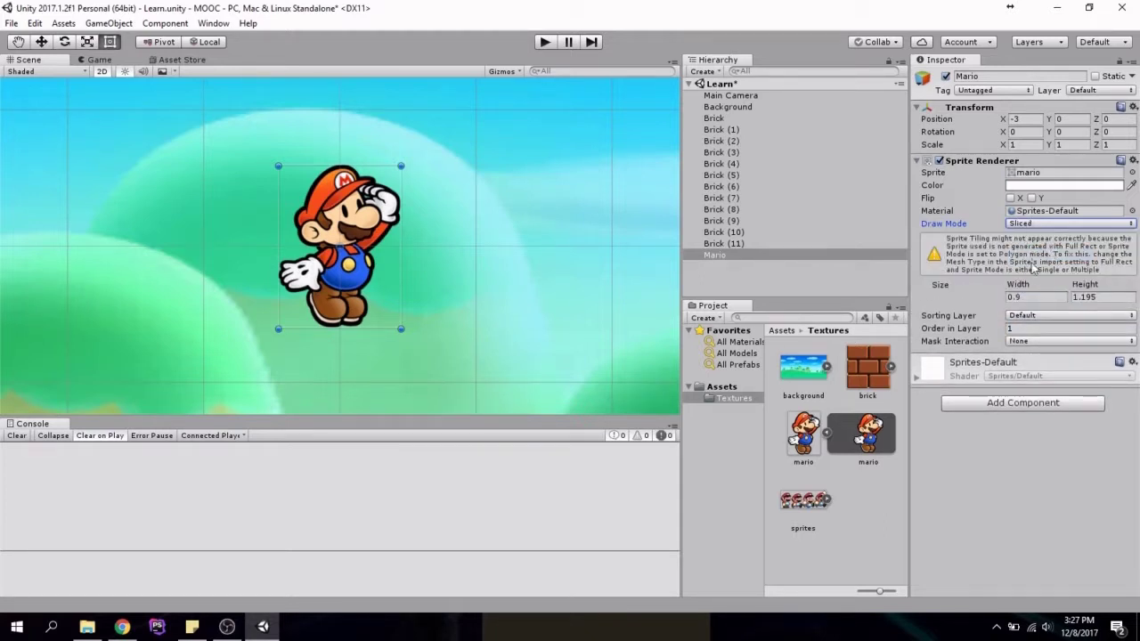
click(1040, 223)
click(1042, 270)
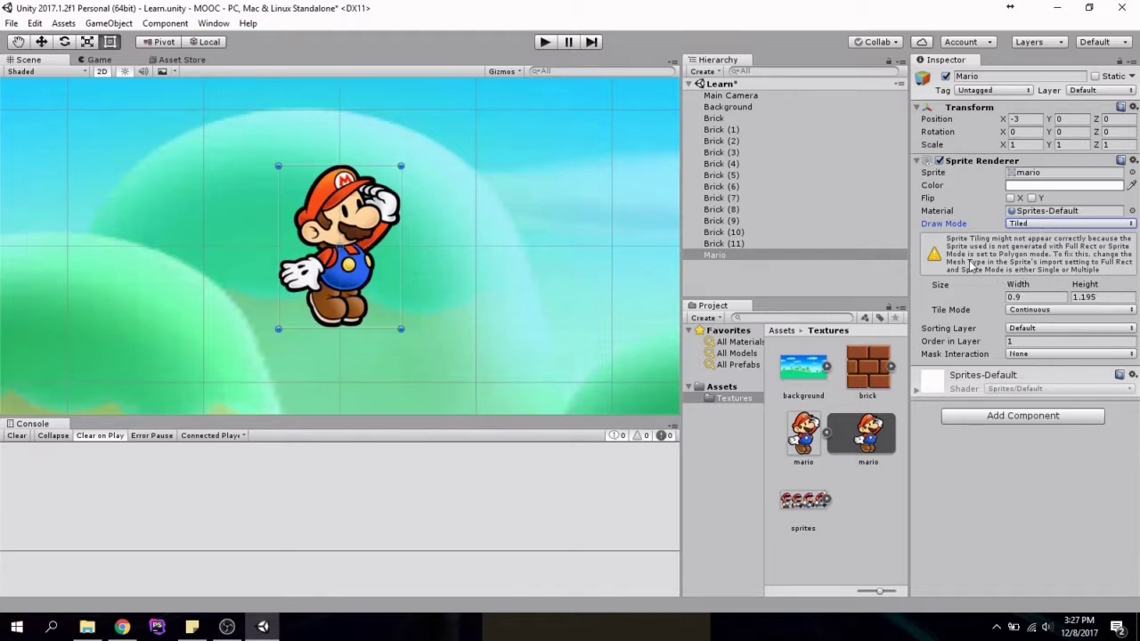
click(1031, 225)
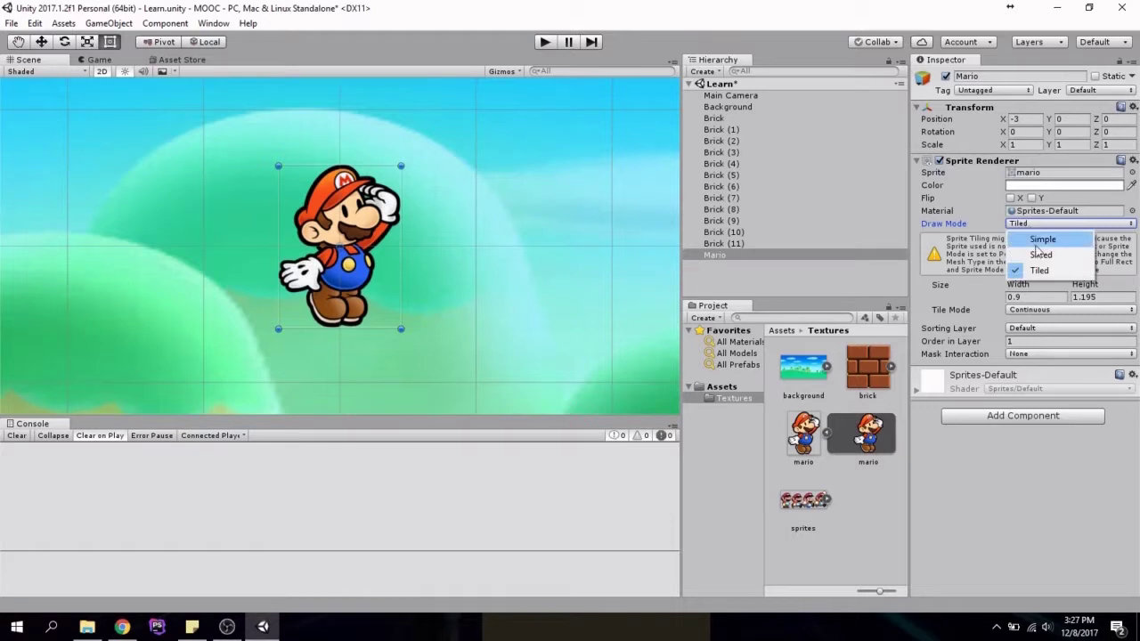
click(1038, 240)
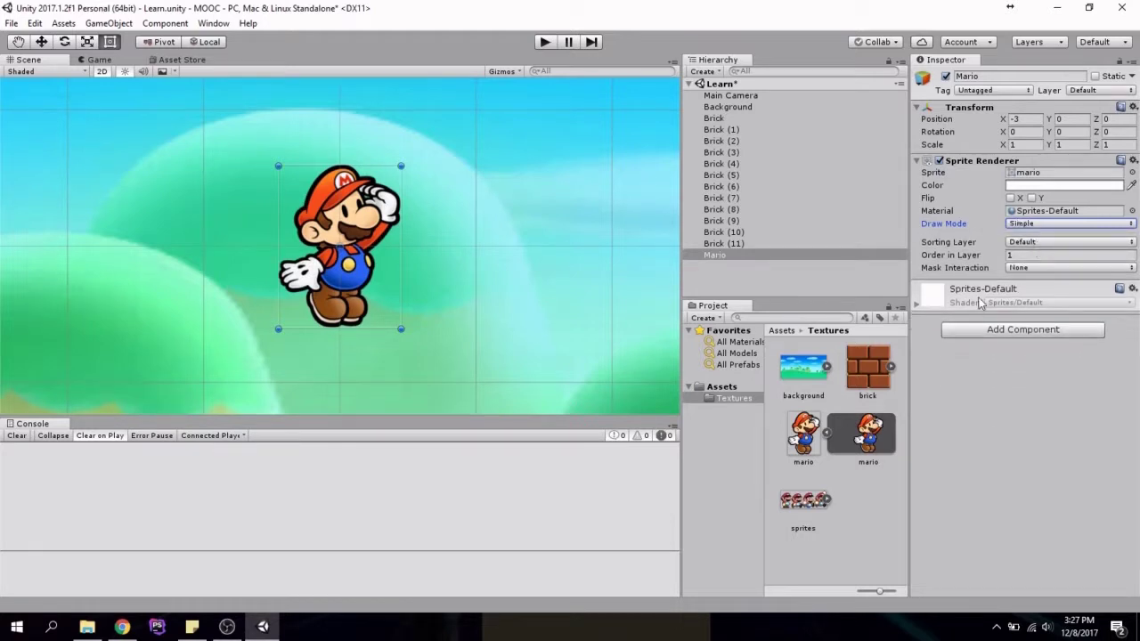
click(1040, 226)
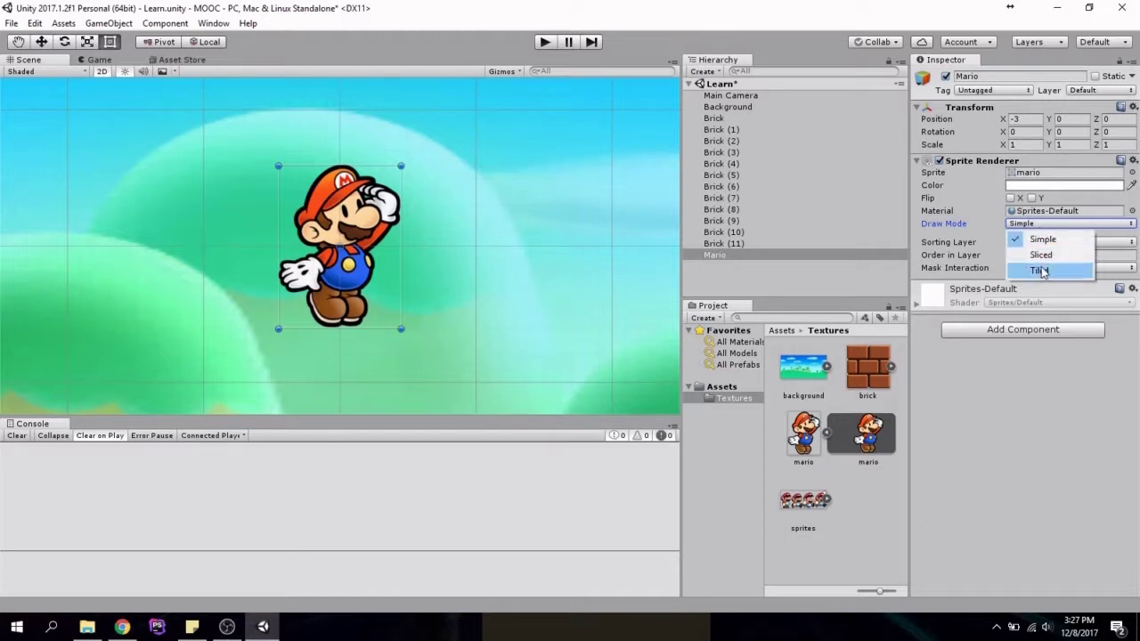
click(941, 228)
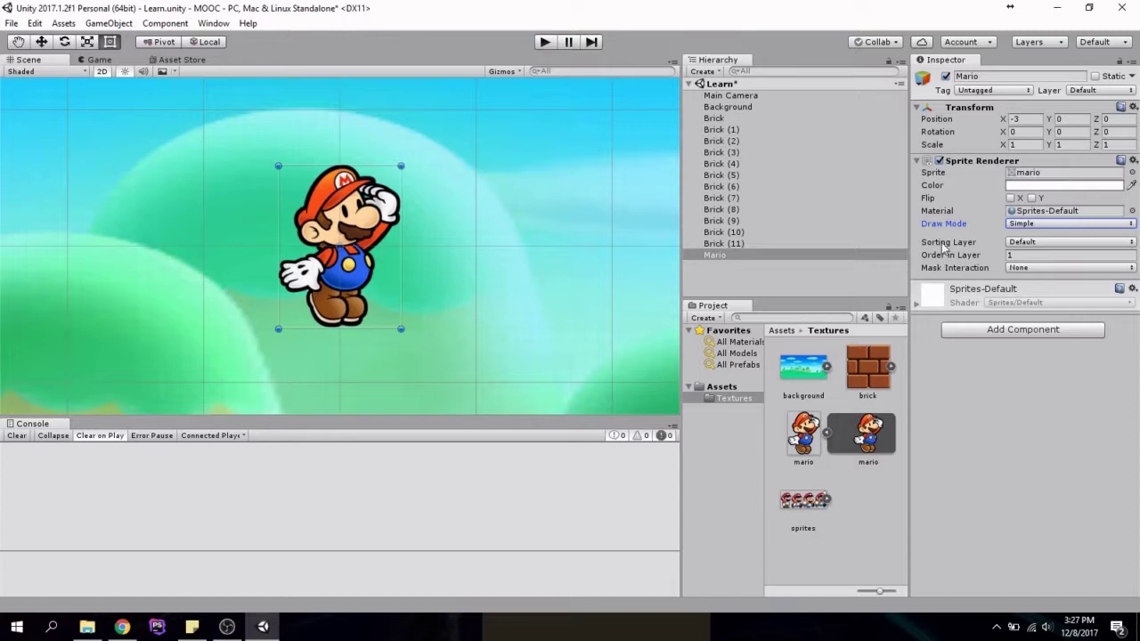
Step: View the available Sorting Layer options for Mario's sprite, leaving the layer at Default
click(944, 246)
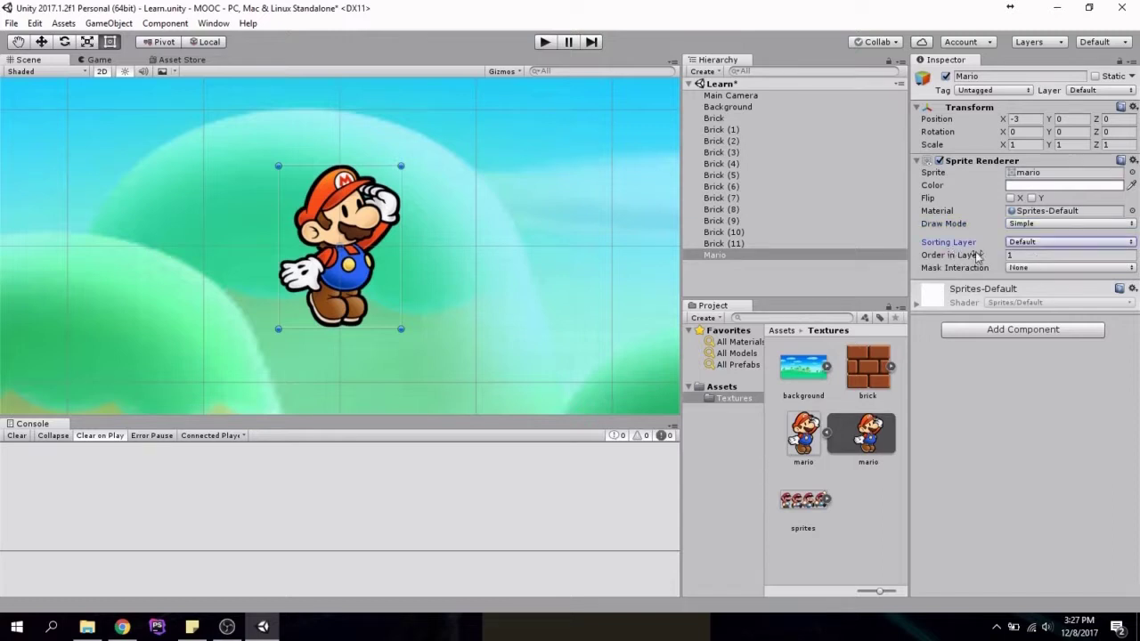
click(1058, 244)
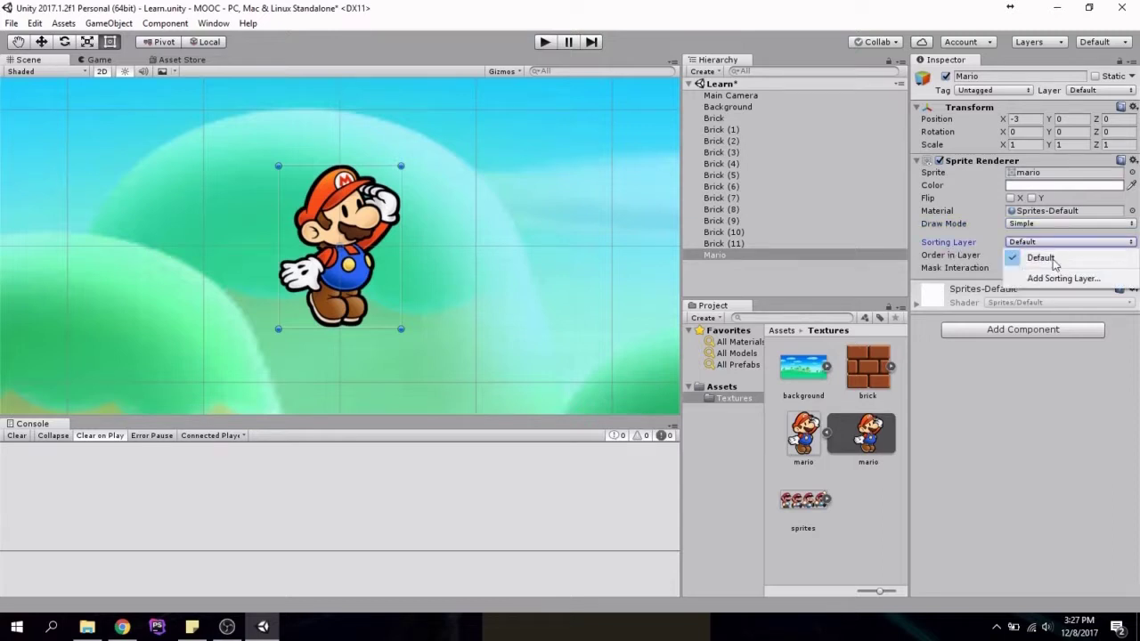
click(946, 251)
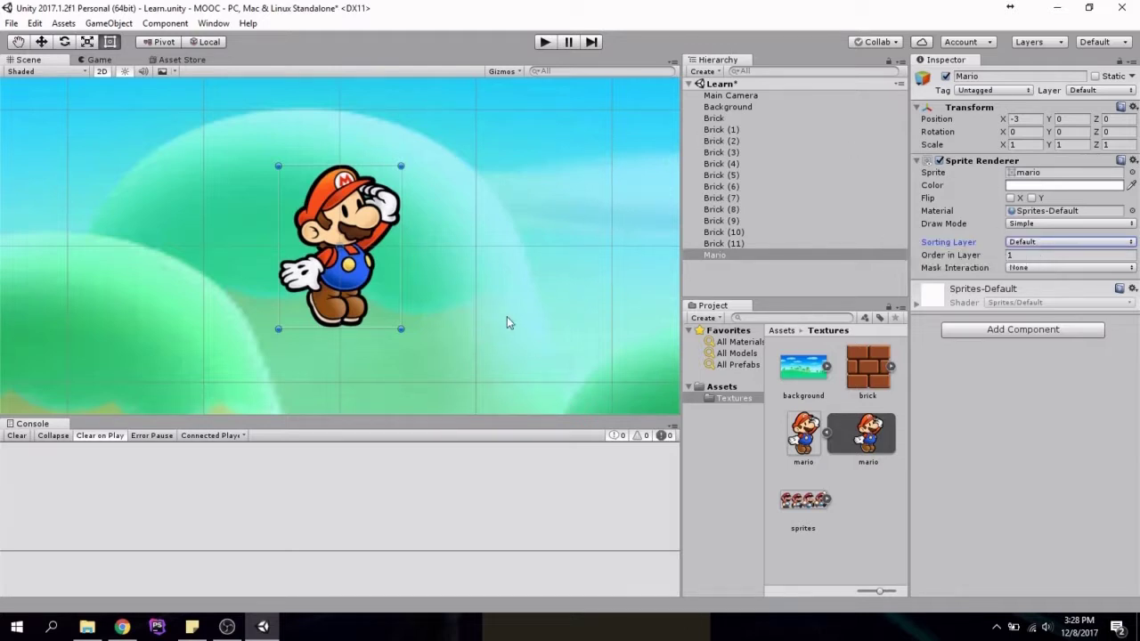
Step: Compare the Order in Layer settings of Mario and the Background
click(960, 257)
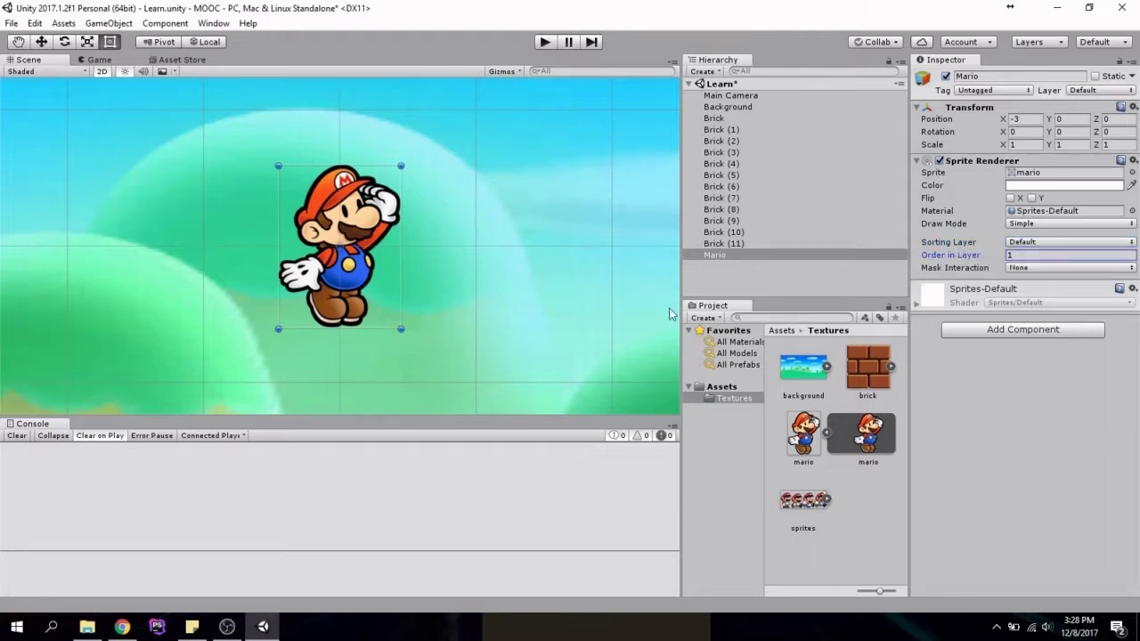
scroll(592, 272, down, 8)
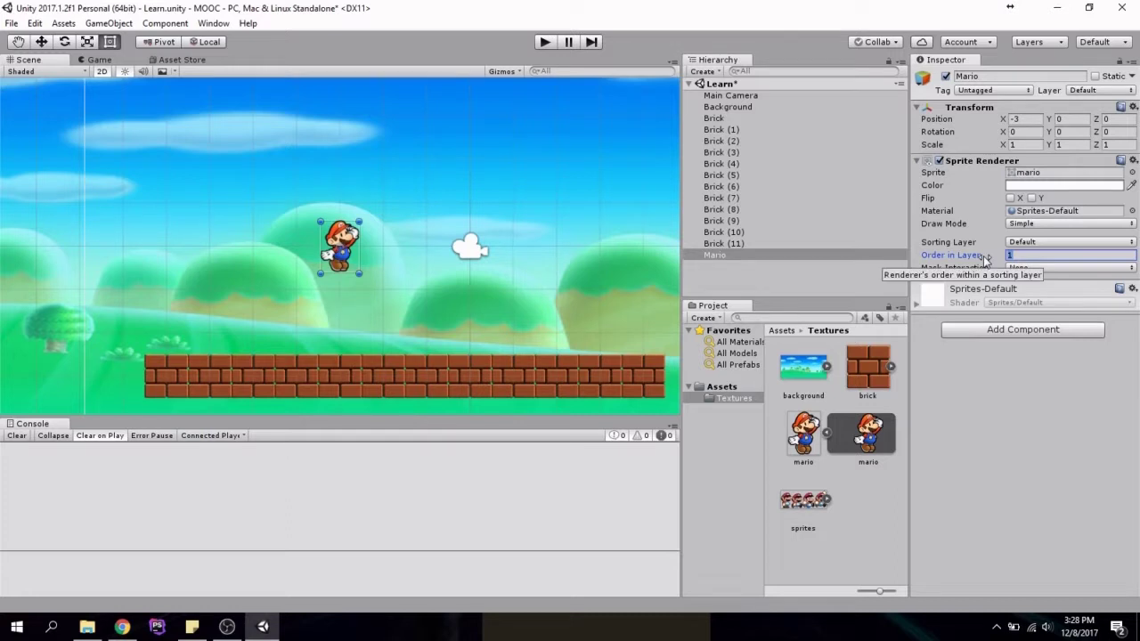
click(718, 256)
click(762, 106)
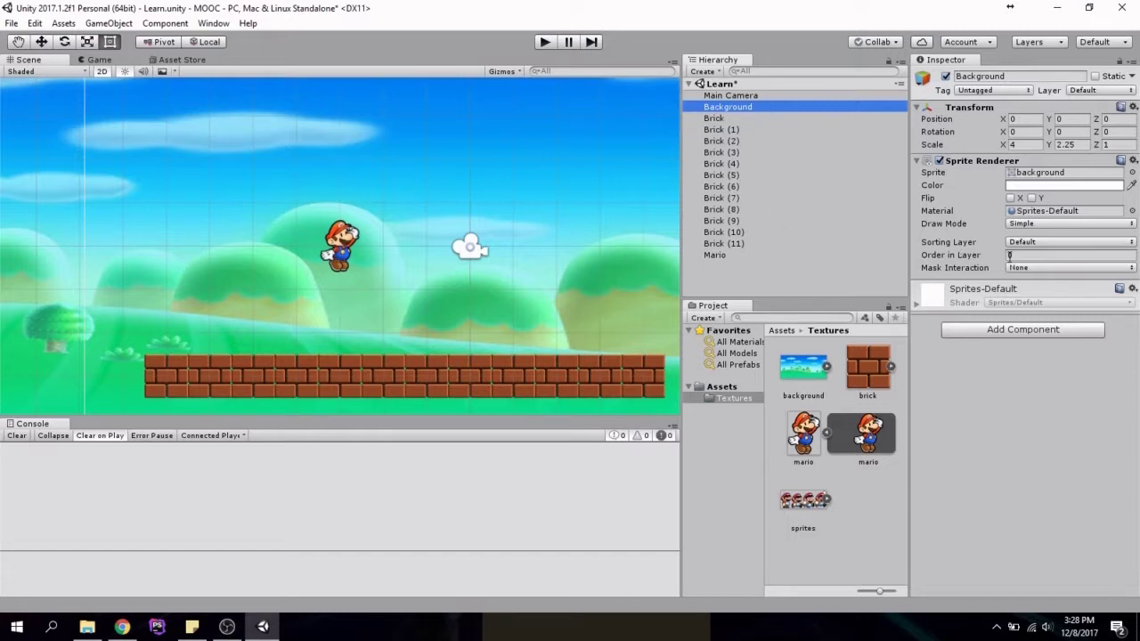
click(722, 257)
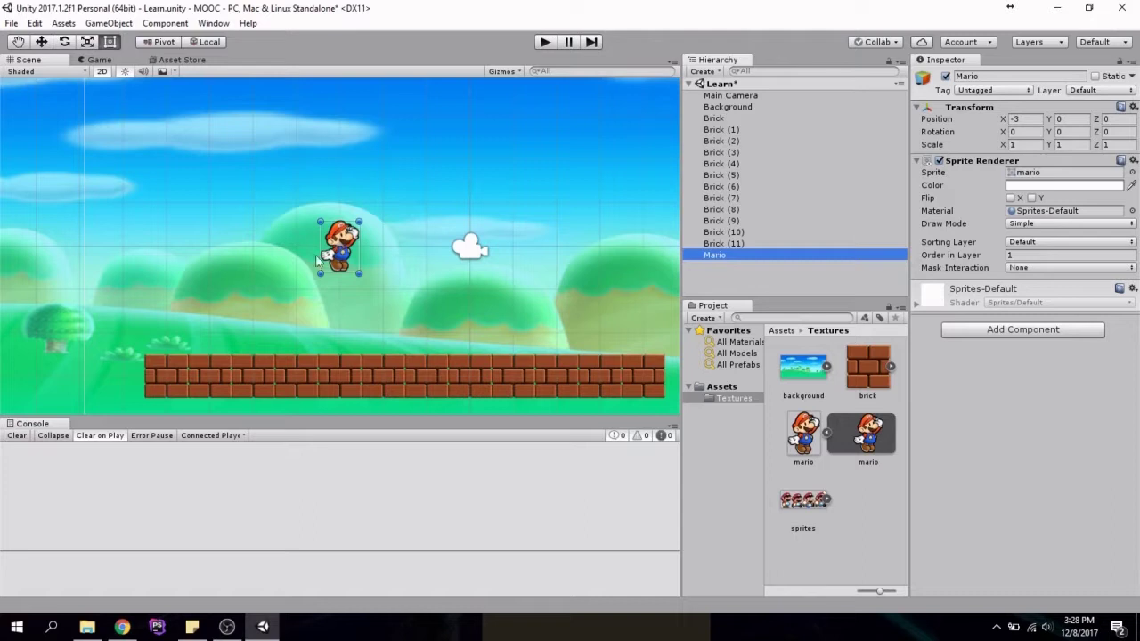
Step: Try an Order in Layer of 2 on the Background, compare it with Mario's order, and restore the Background's order to 0
click(748, 106)
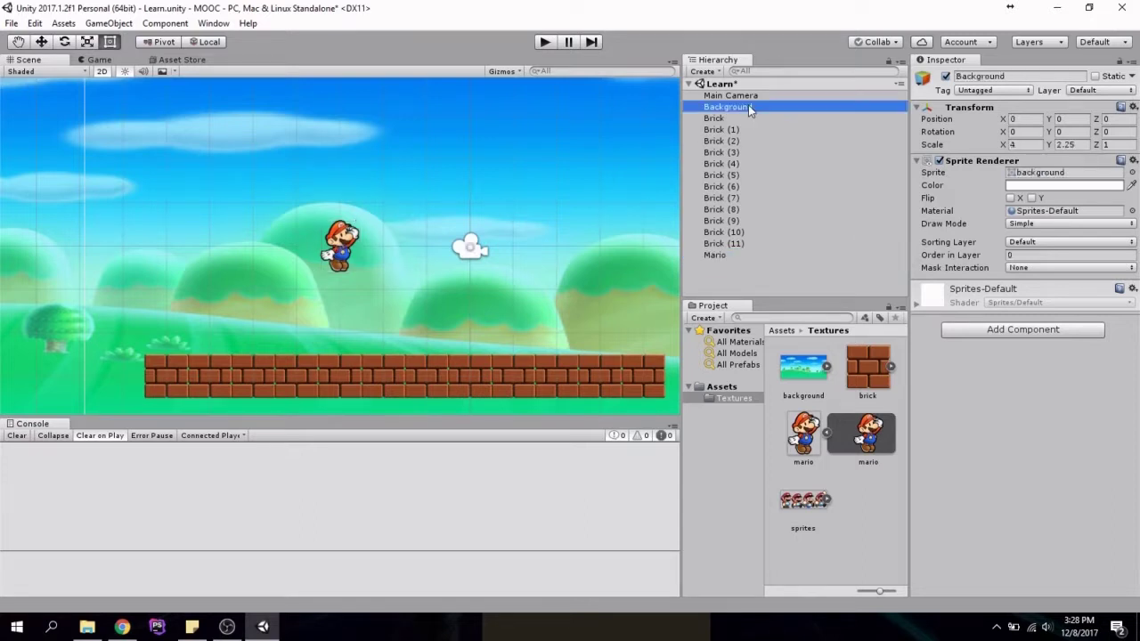
click(1030, 254)
text(2)
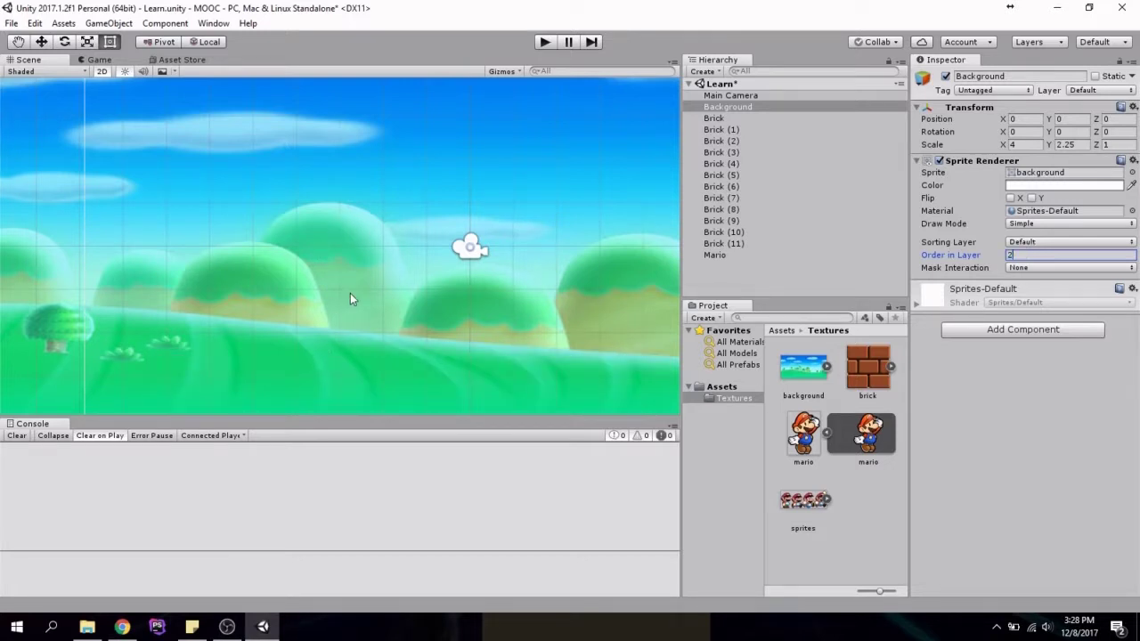
click(727, 253)
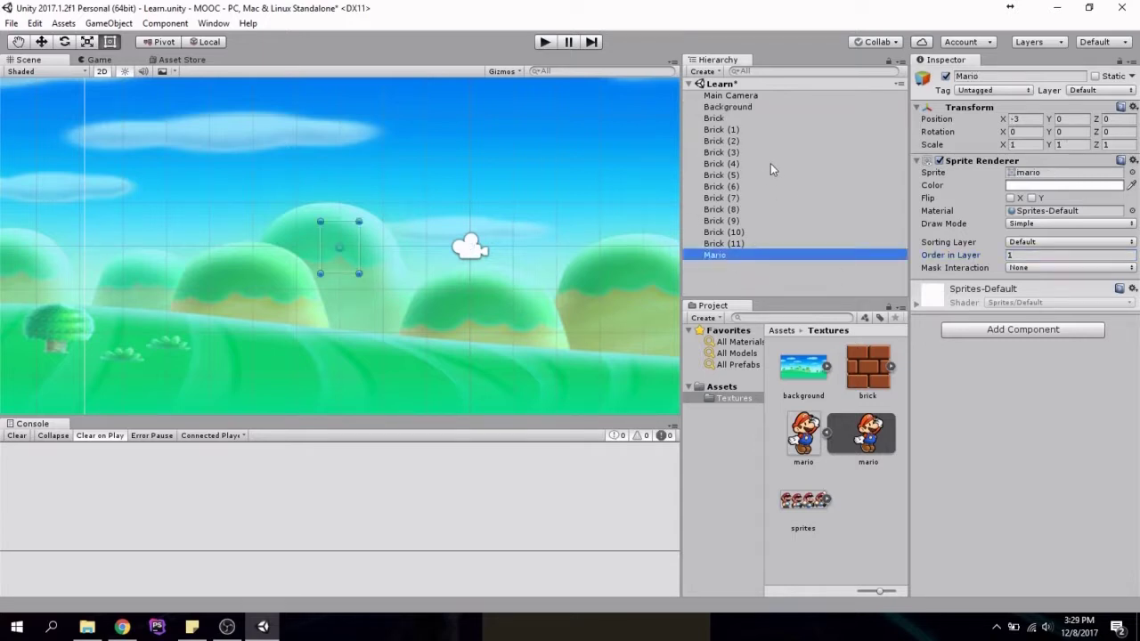
click(752, 109)
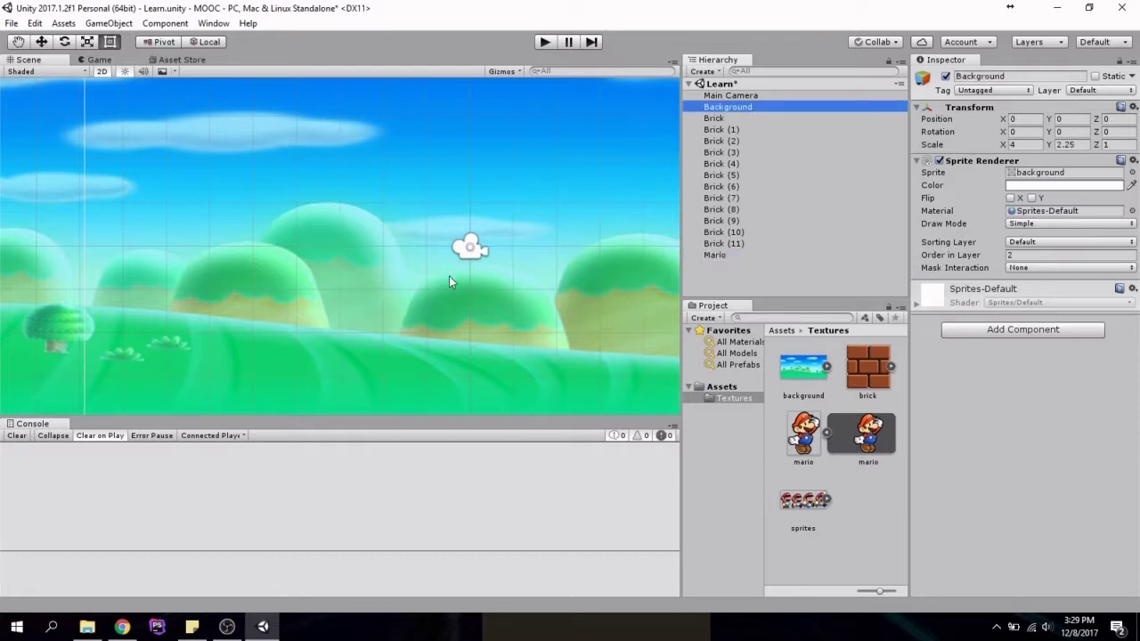
scroll(449, 277, down, 1)
click(1018, 255)
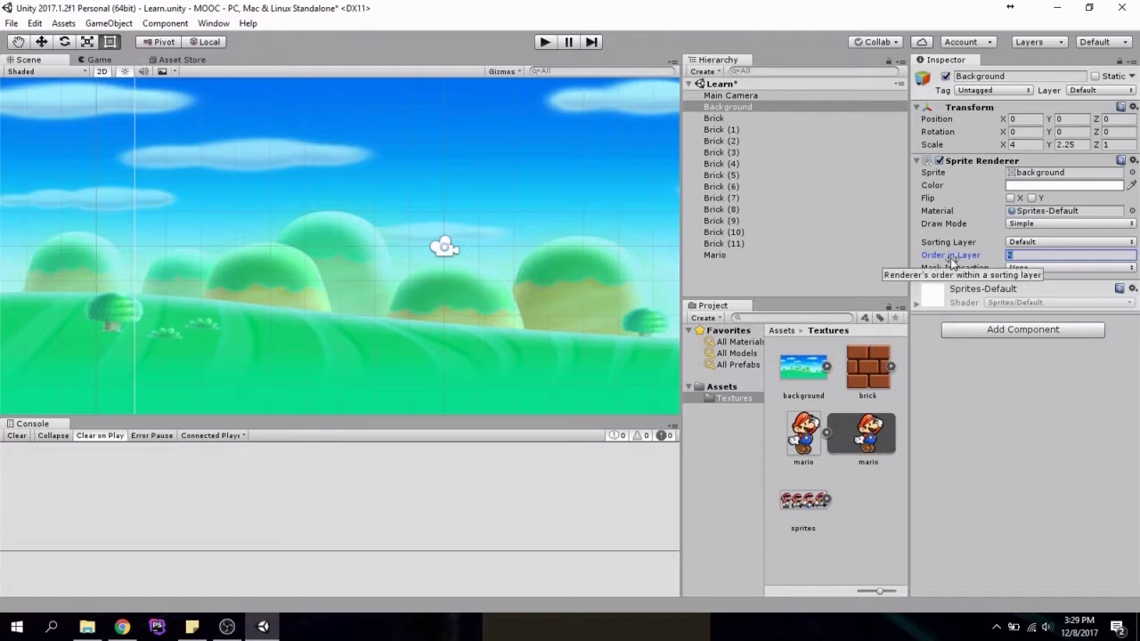
text(0)
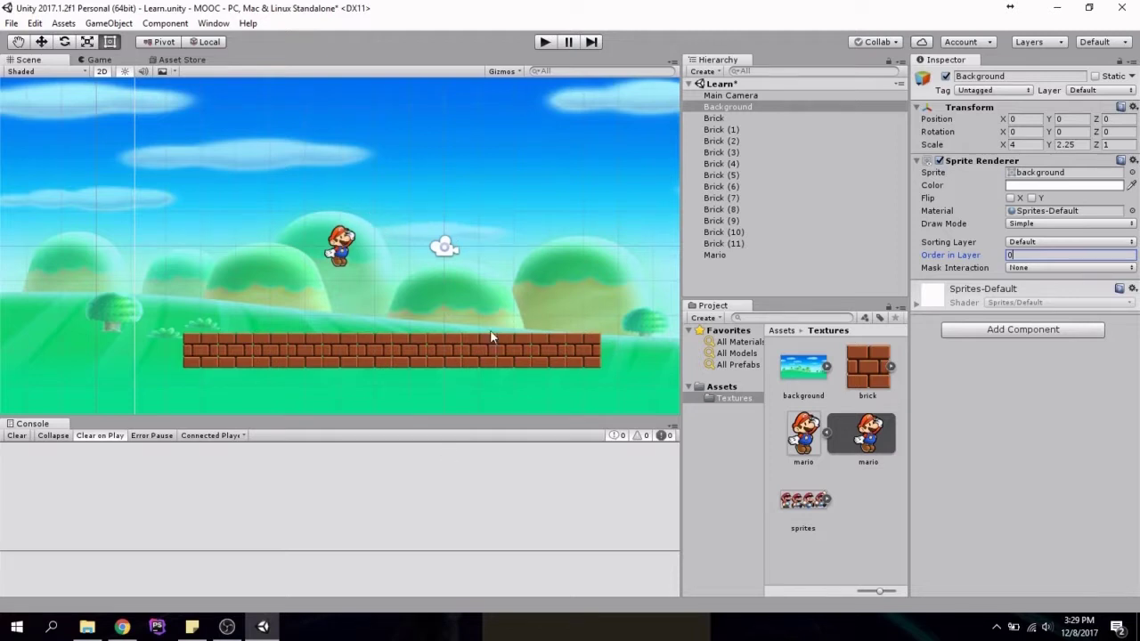
Step: View the Mask Interaction options of Mario's Sprite Renderer without changing the setting
click(739, 255)
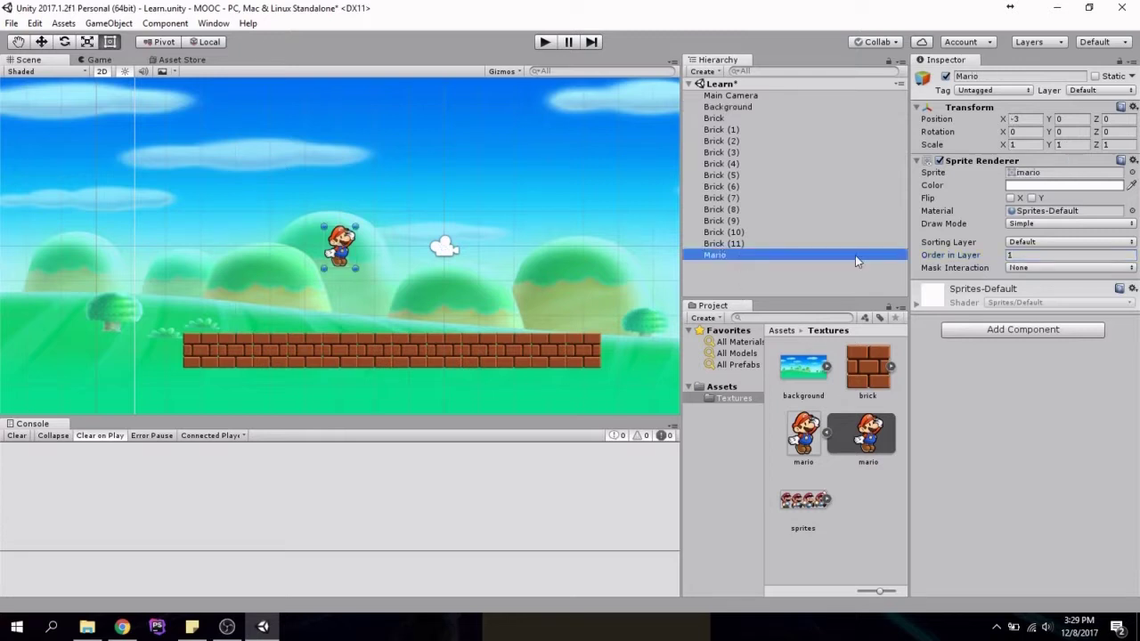
click(1035, 269)
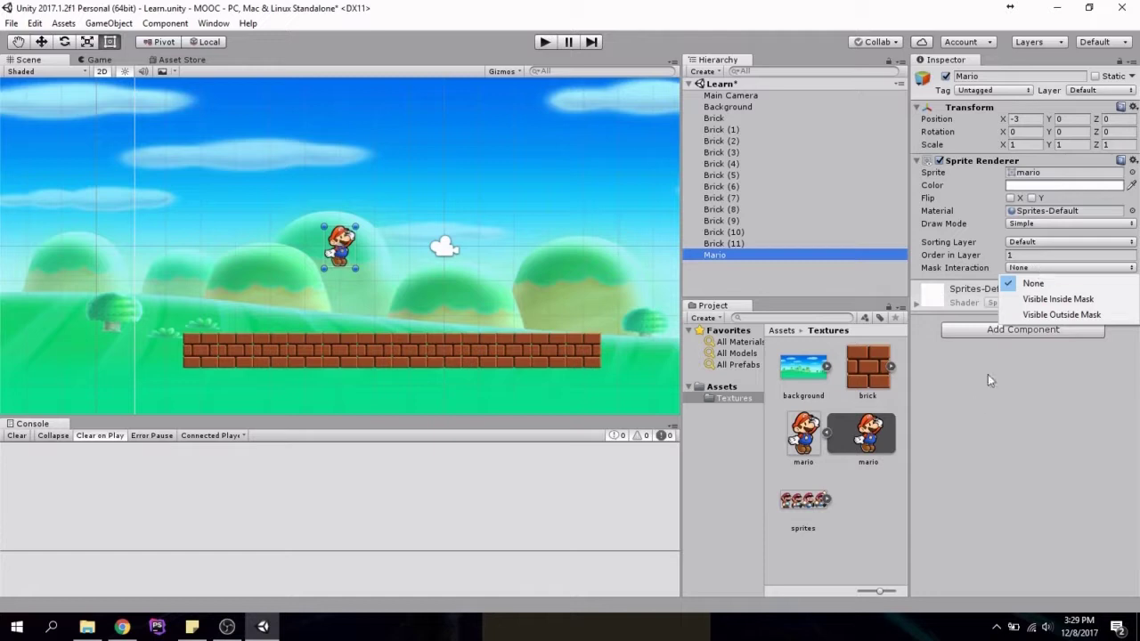
click(975, 408)
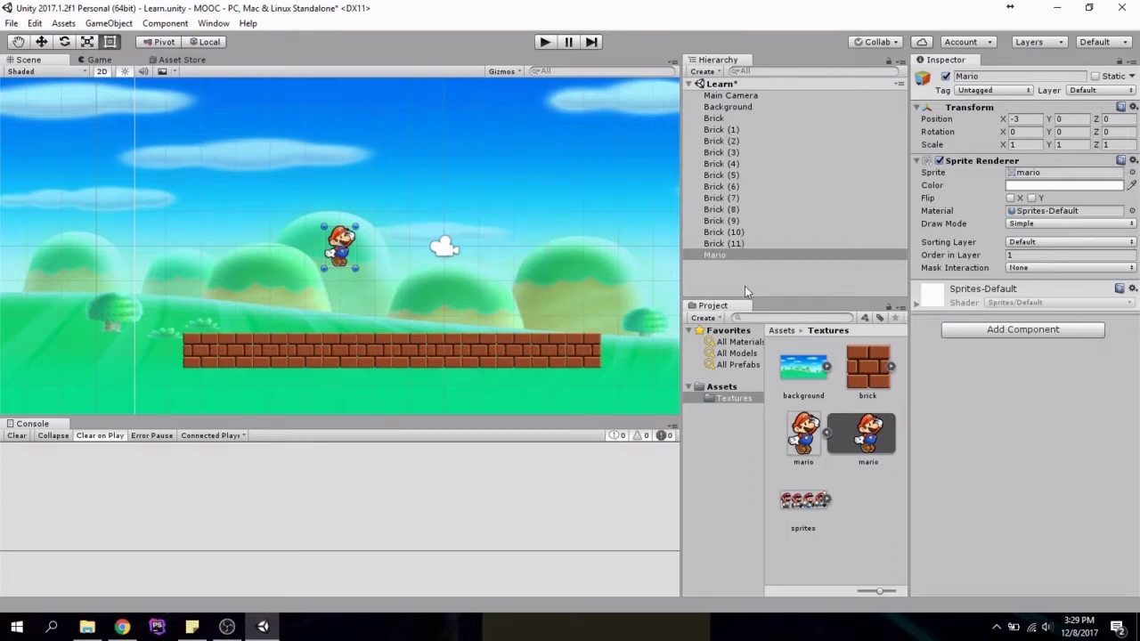
Step: Create a new 2D Sprite object at the root of the scene hierarchy
scroll(525, 315, down, 5)
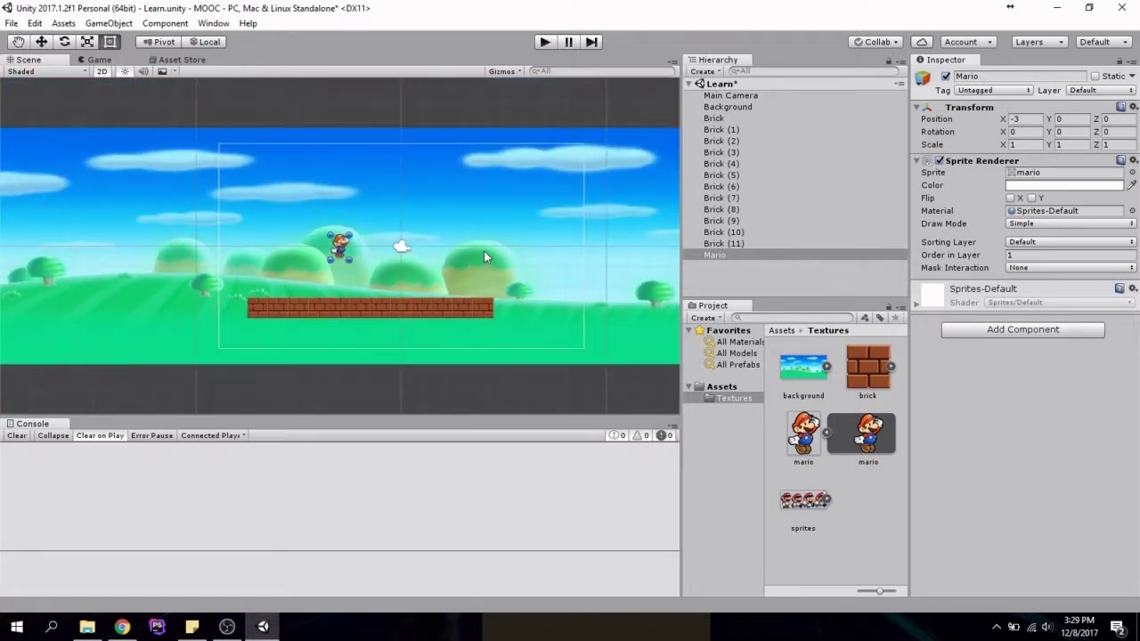
click(728, 274)
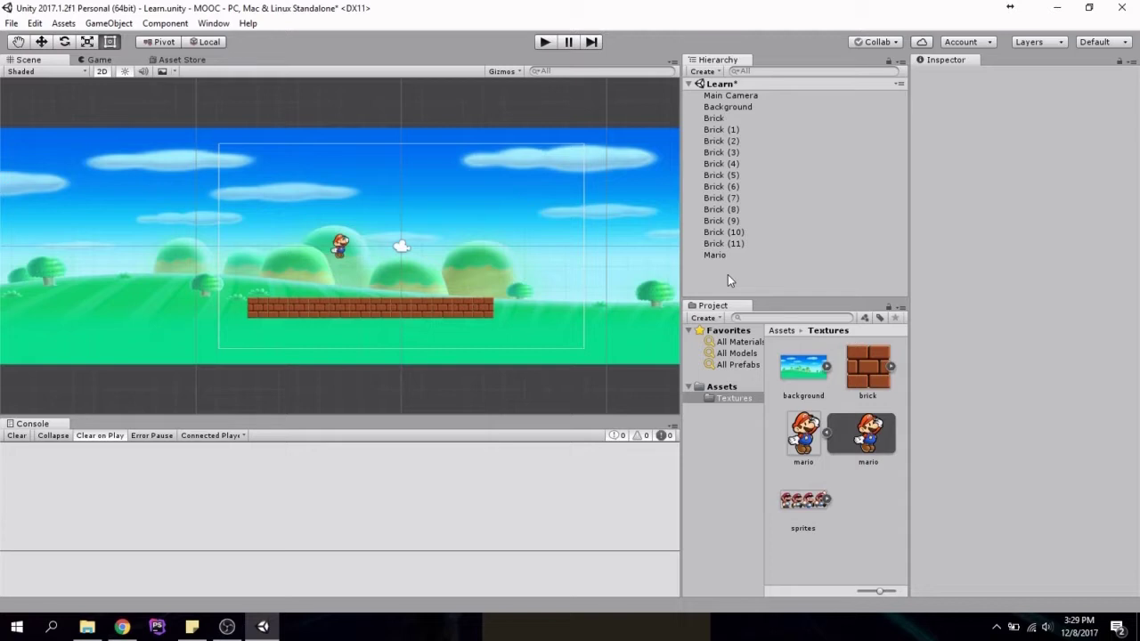
right_click(727, 276)
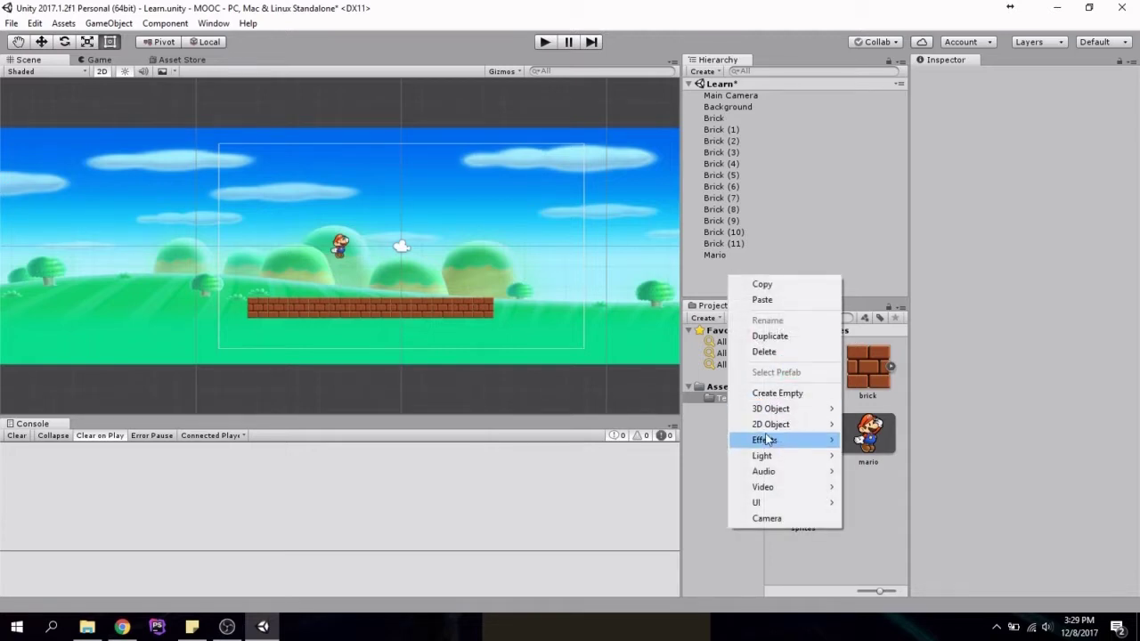
mouse_move(769, 426)
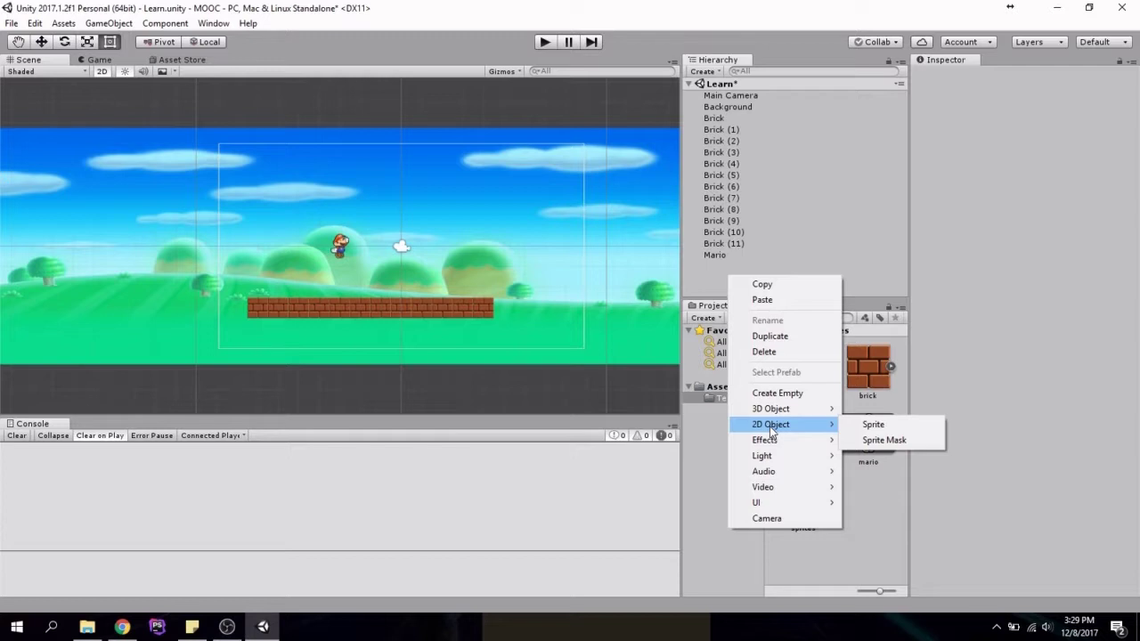
click(882, 424)
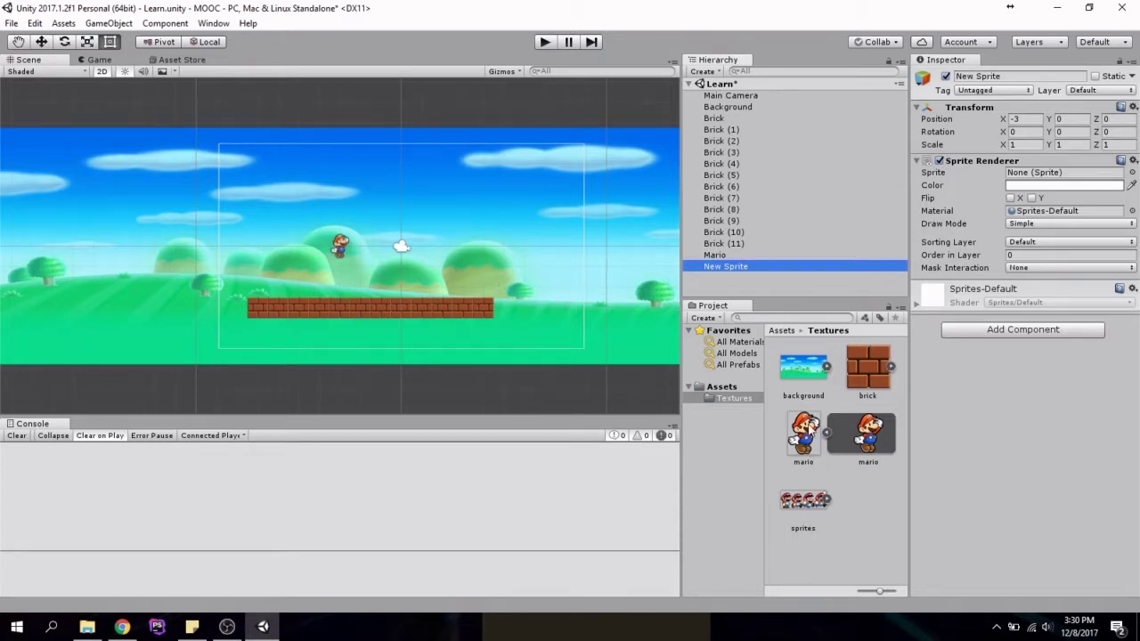
Step: Assign the mario texture as the new object's sprite and frame the object in the scene
click(827, 433)
drag(803, 433, 1086, 182)
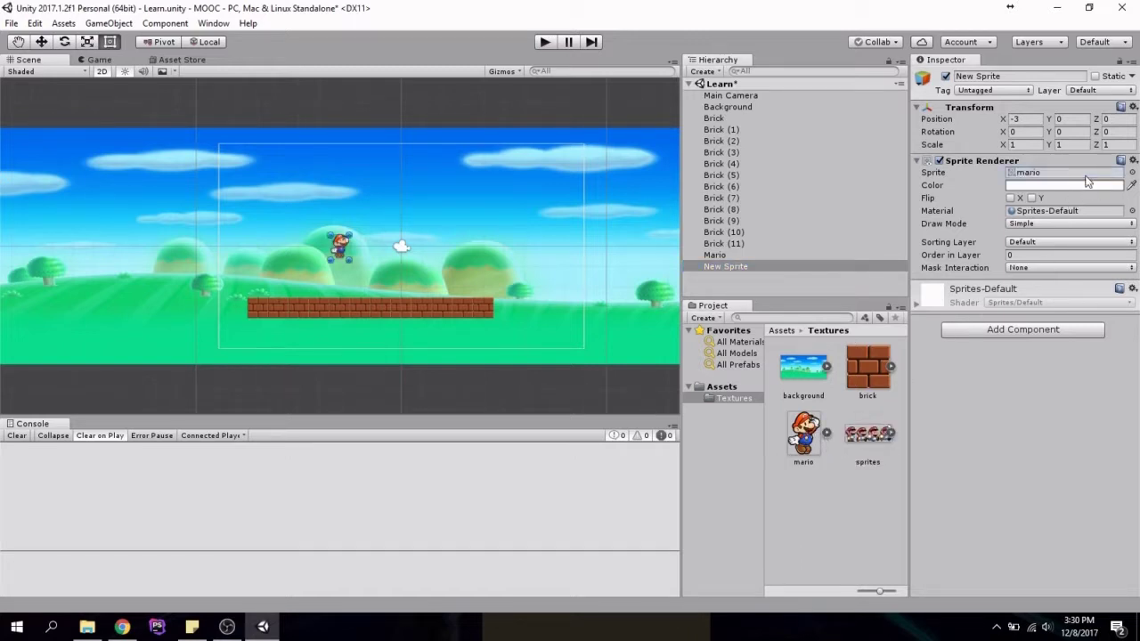
double_click(725, 266)
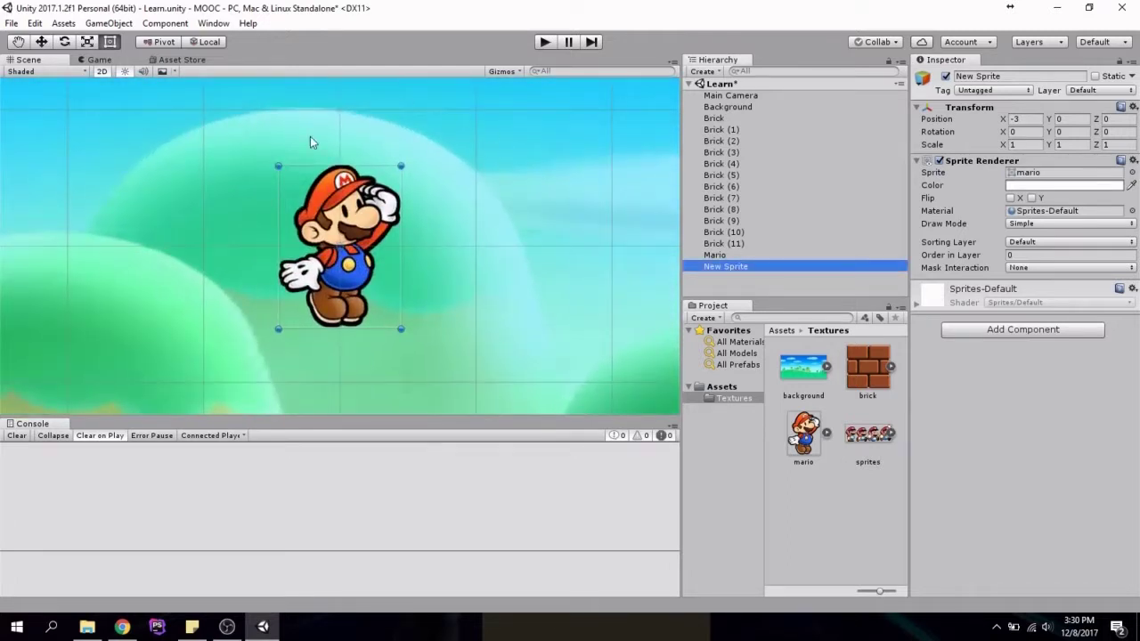
scroll(433, 278, down, 1)
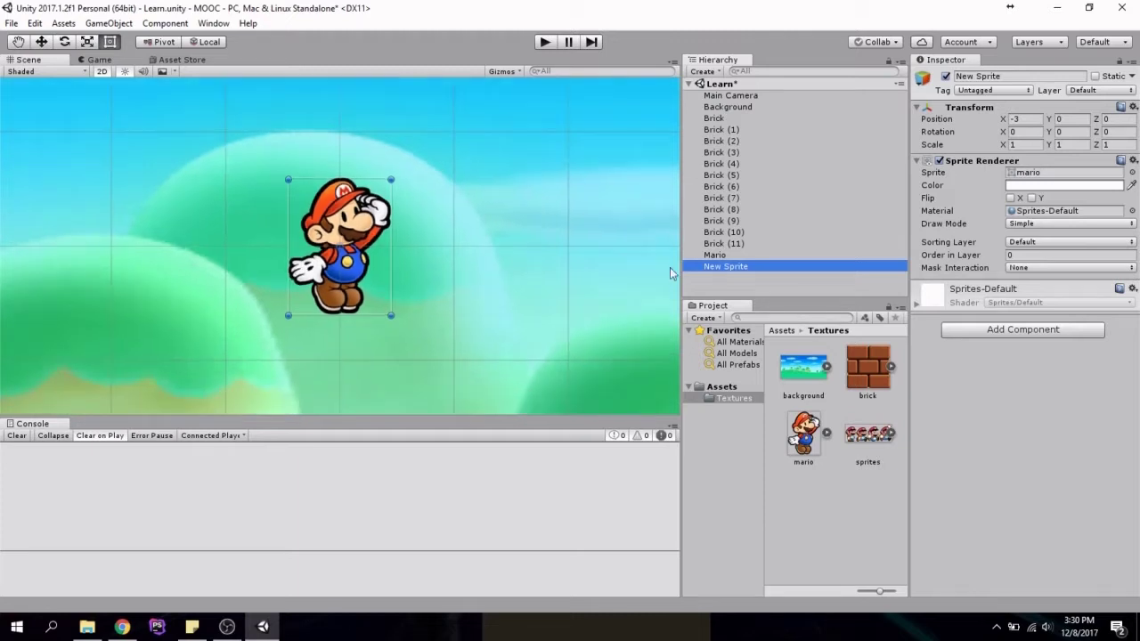
Step: Compare the settings of the Mario object with those of the new sprite object
click(715, 256)
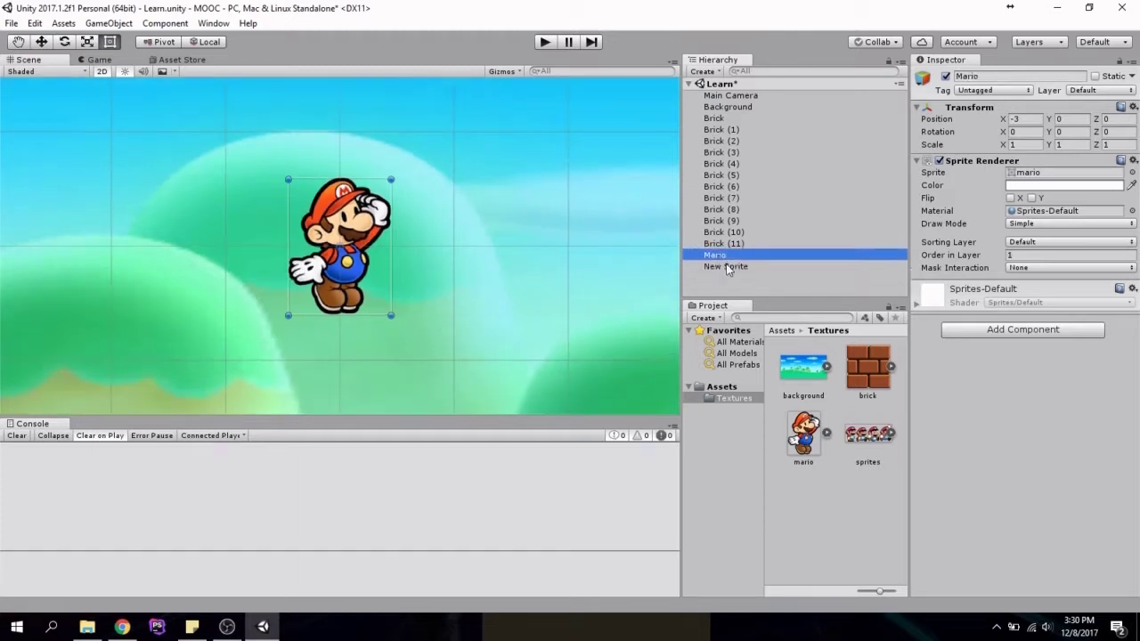
click(726, 267)
click(723, 256)
click(729, 267)
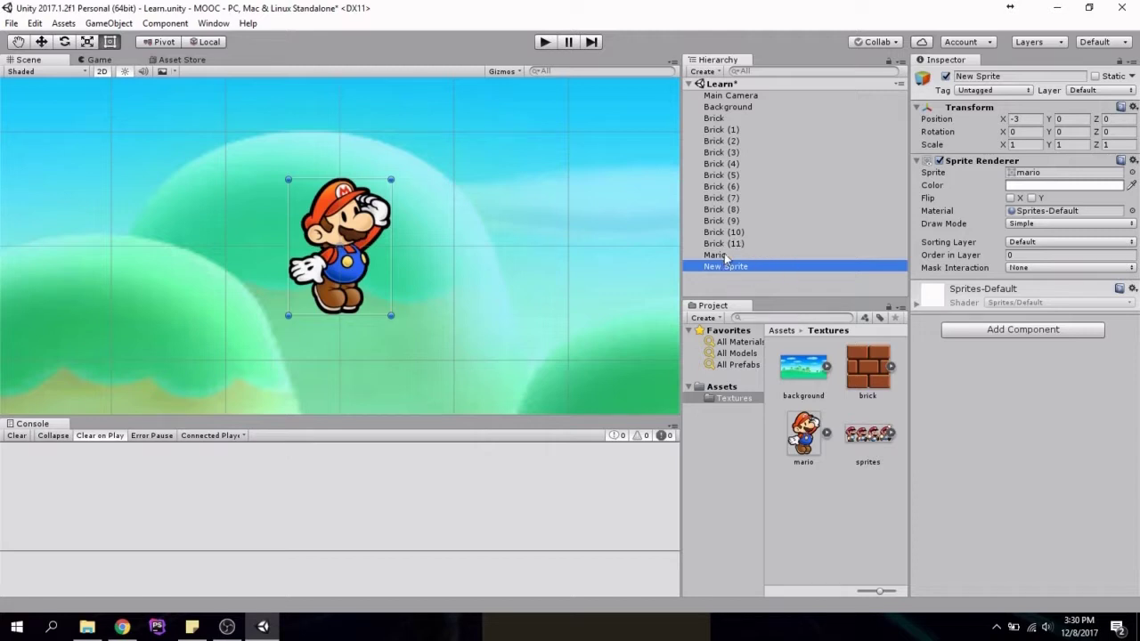
Step: Move the new sprite along the X axis to a position of about 1.89, beside the original Mario
click(41, 42)
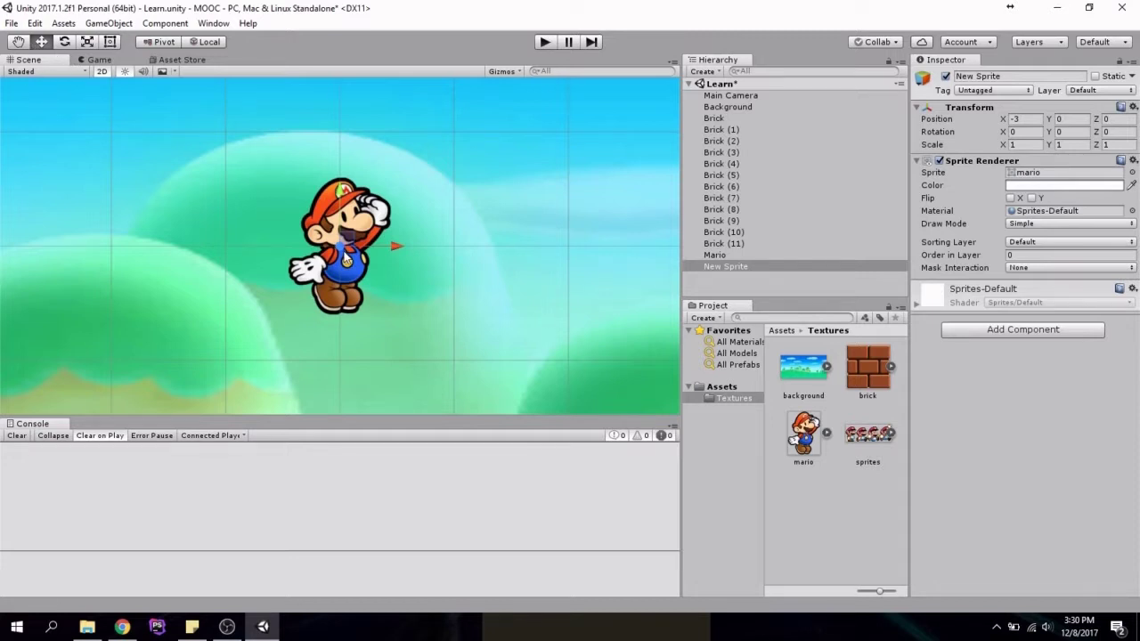
scroll(346, 256, down, 2)
scroll(345, 256, down, 5)
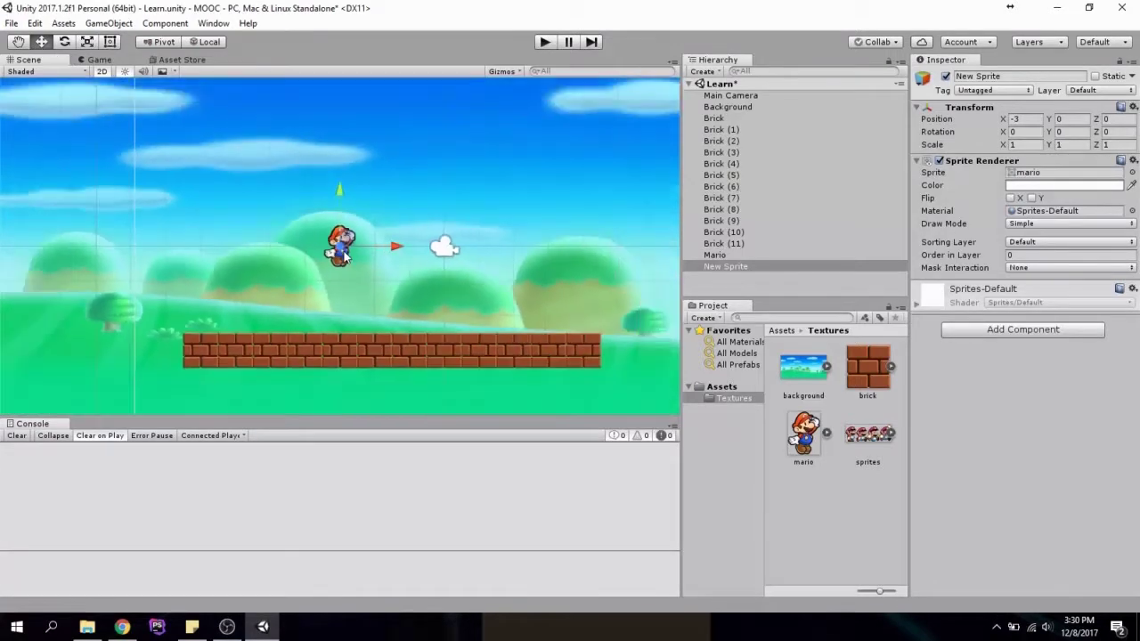
scroll(347, 258, up, 1)
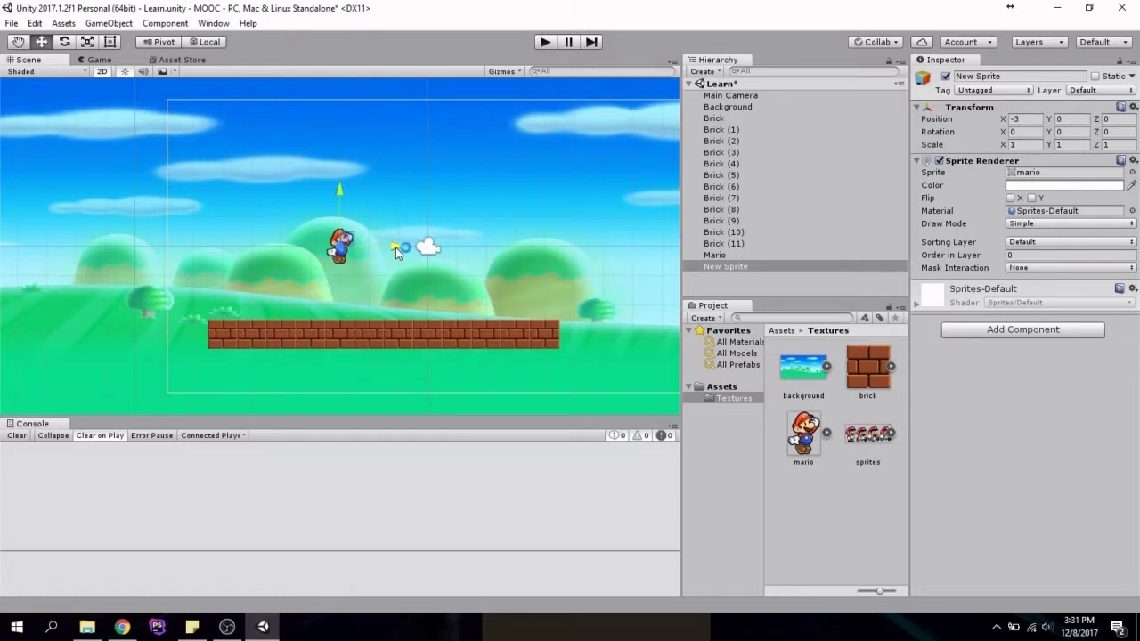
drag(396, 247, 538, 256)
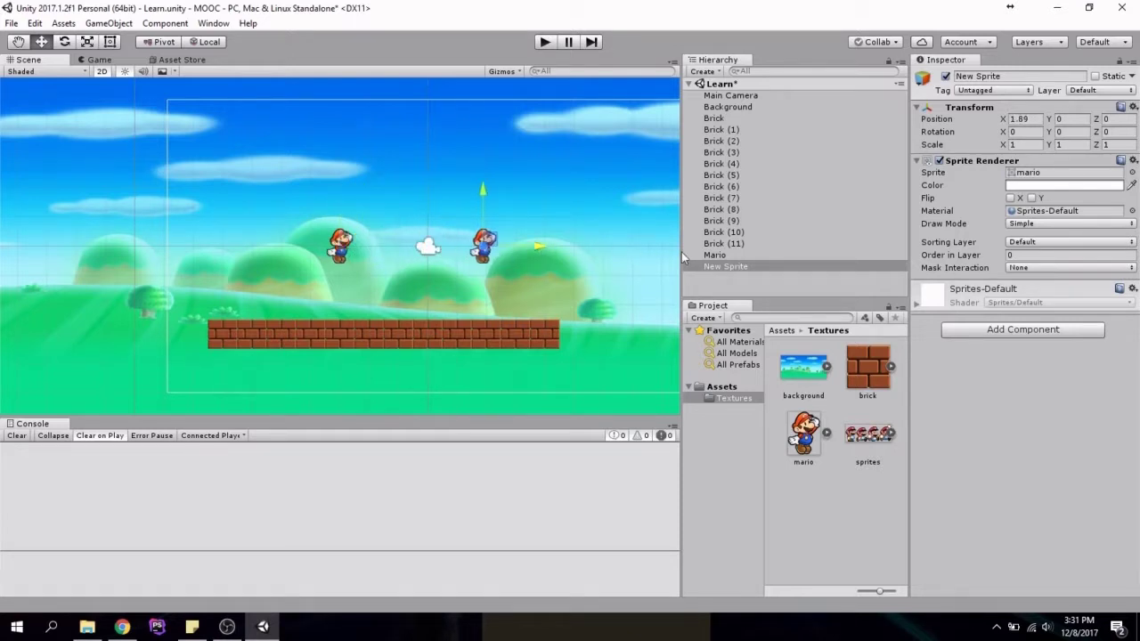
Step: Set the new object's sprite to None and assign the mario sprite to it again
click(1132, 173)
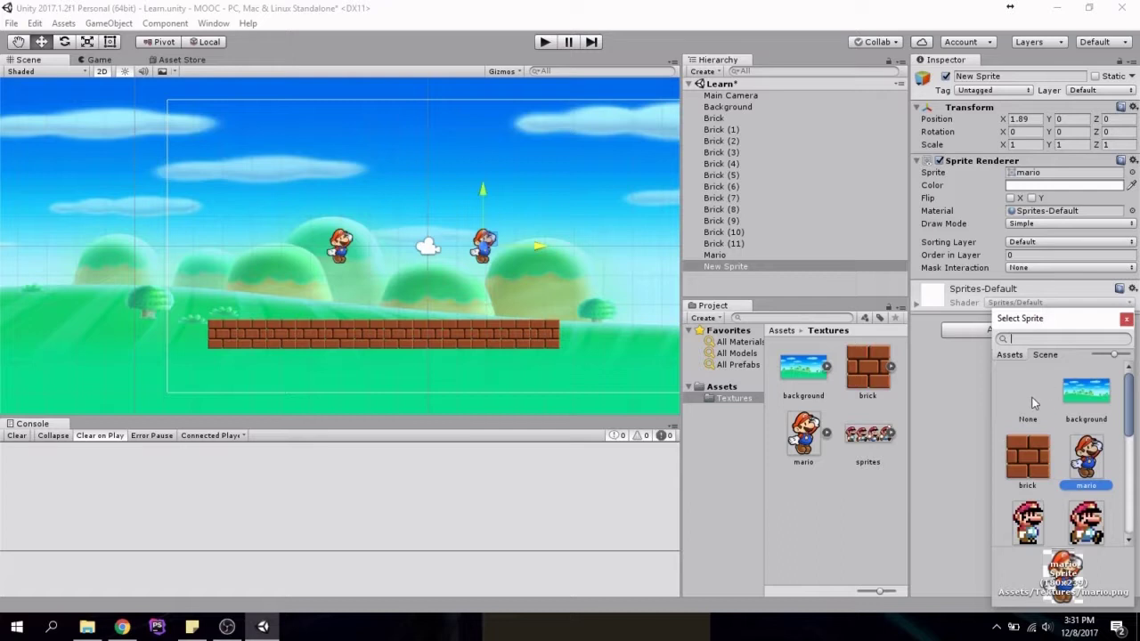
double_click(1033, 404)
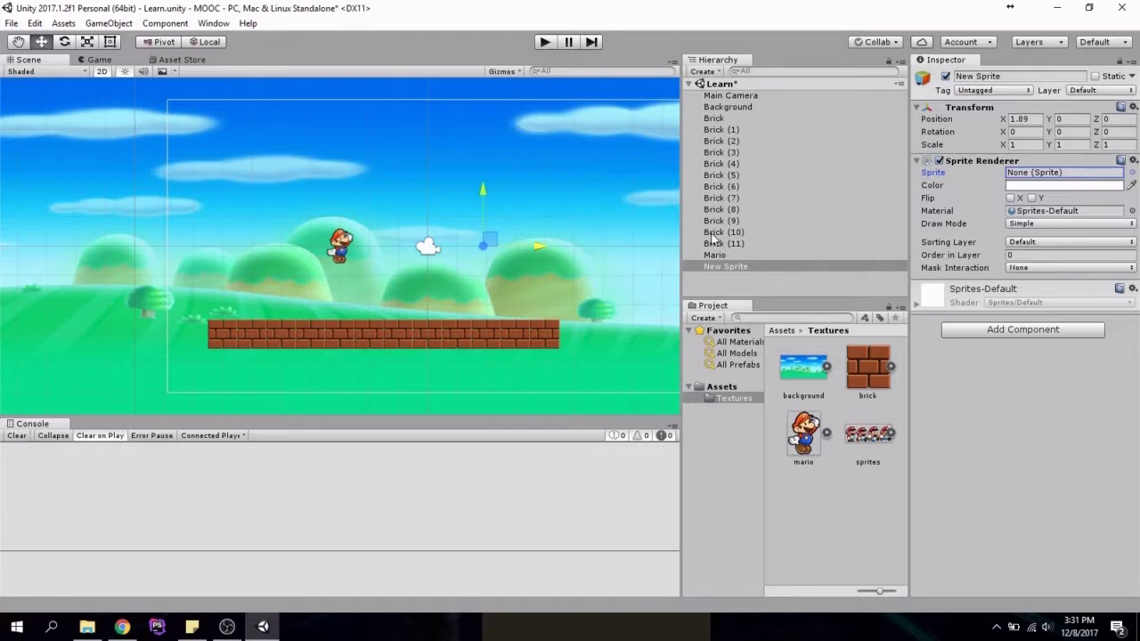
click(1131, 172)
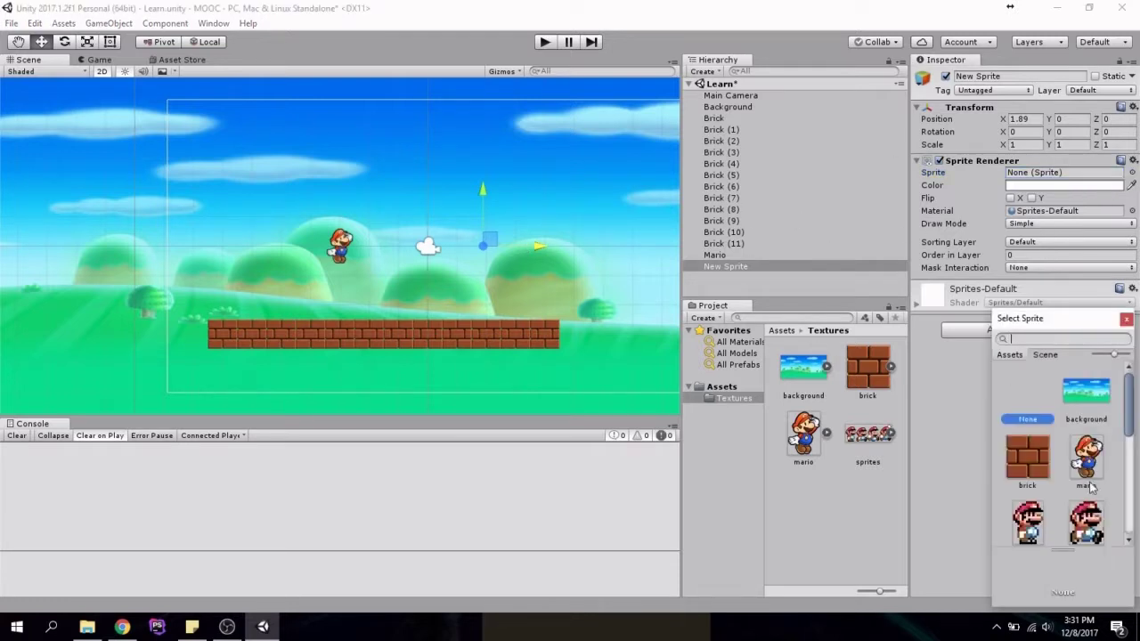
double_click(1101, 456)
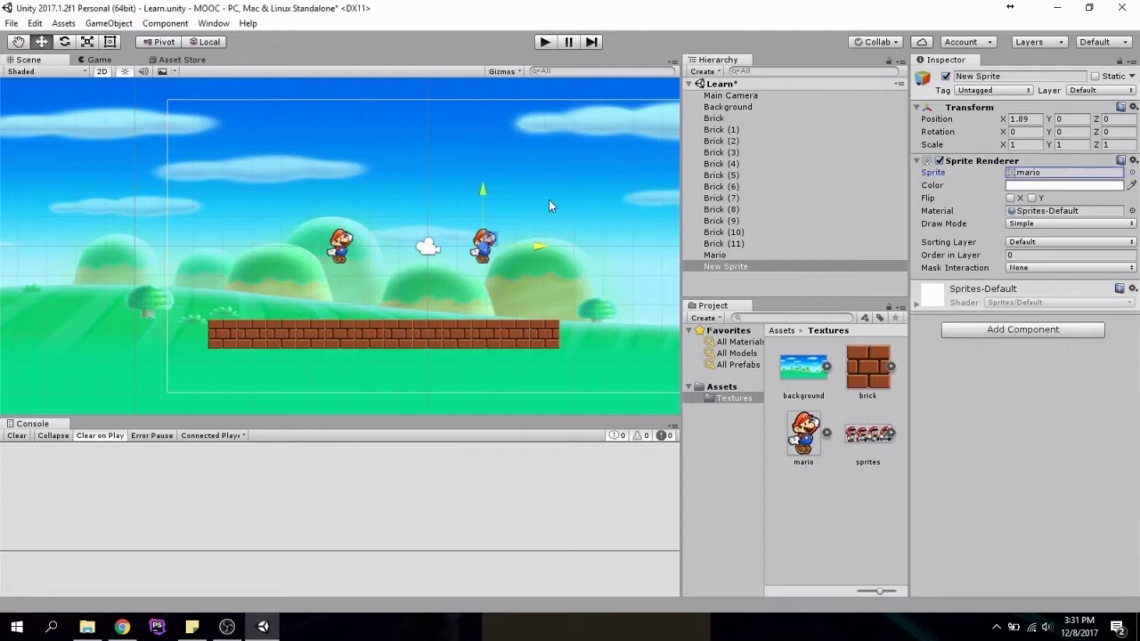
Step: Set the Sprite Renderer color of the new sprite to pure red
click(1029, 184)
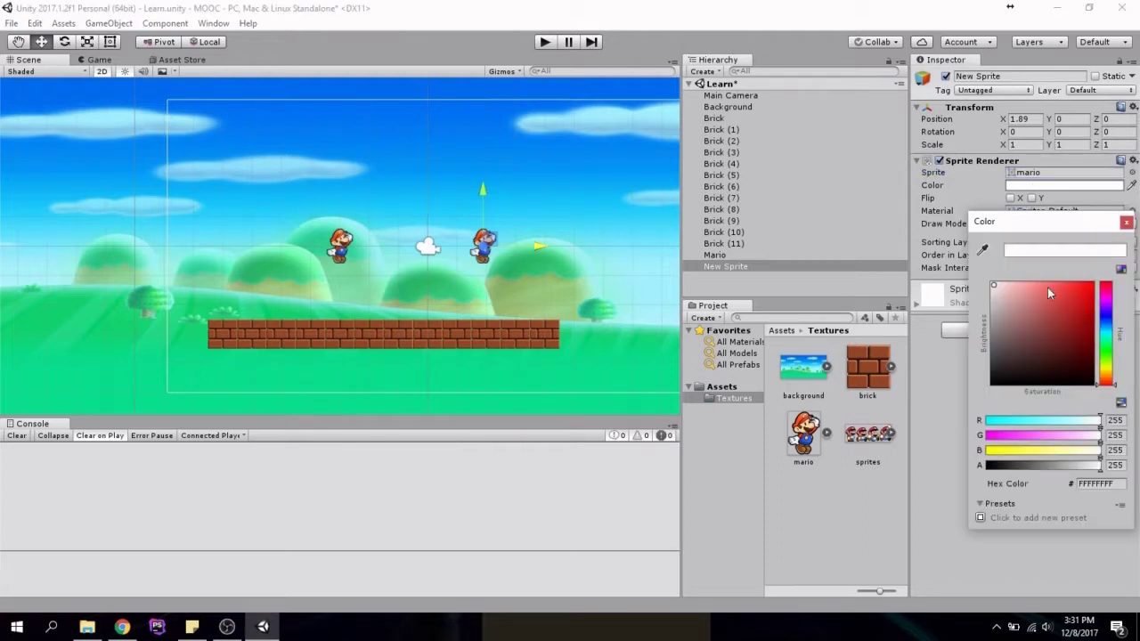
drag(1048, 287, 1093, 285)
click(1127, 222)
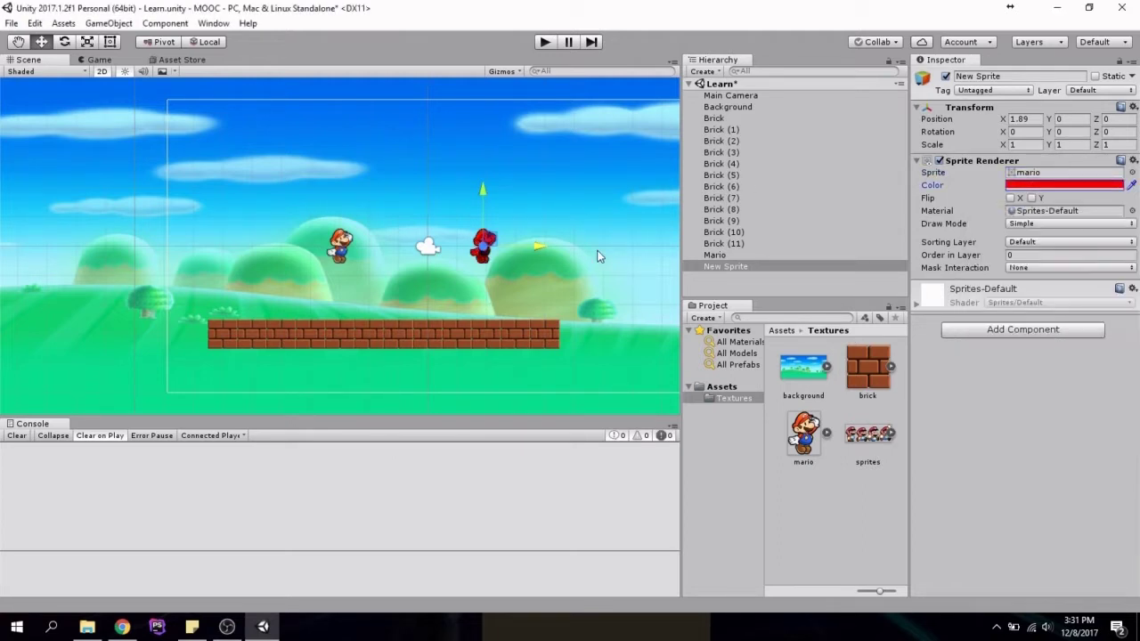
Step: Move the new sprite freely around the scene with the Move tool, finishing in snapped increments at about X 5.77, Y 0.06
scroll(599, 257, up, 5)
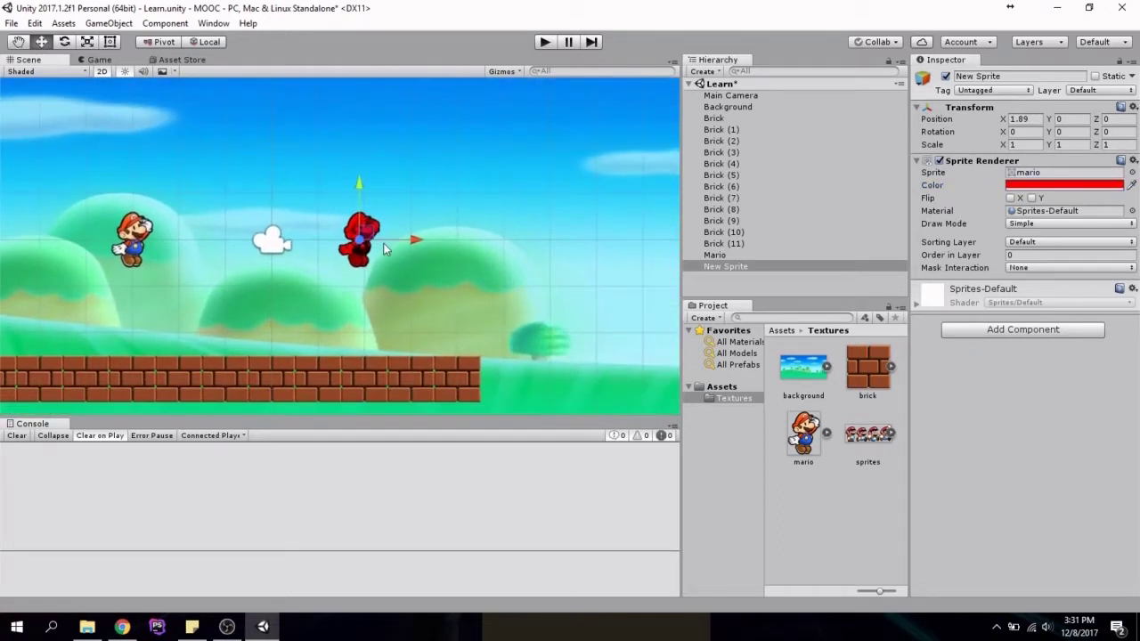
click(41, 42)
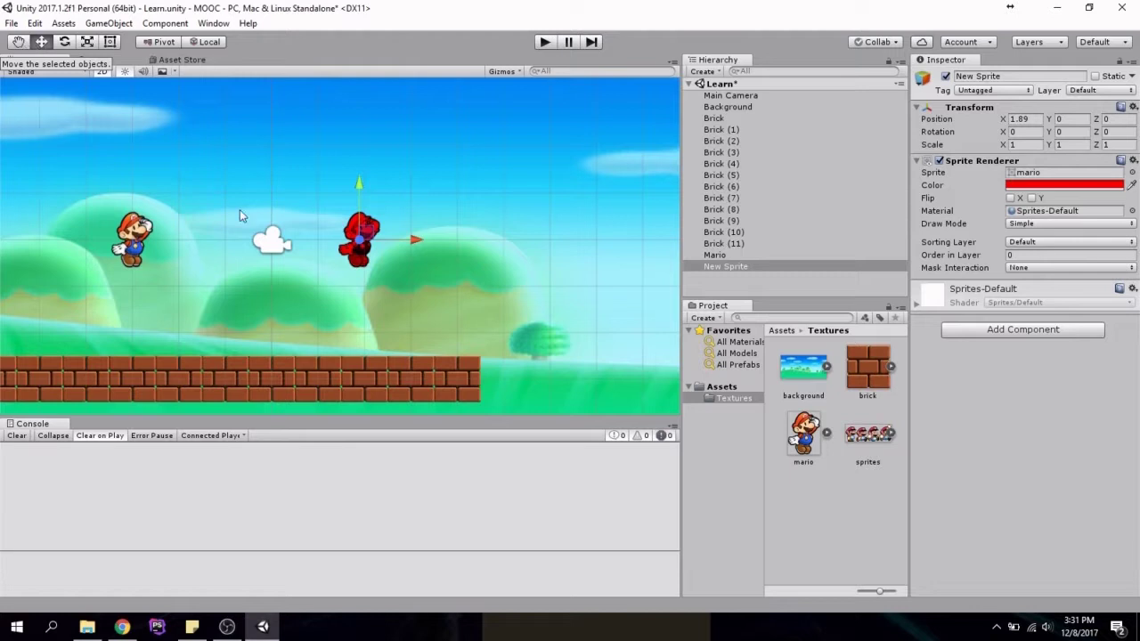
drag(360, 238, 351, 185)
click(1024, 118)
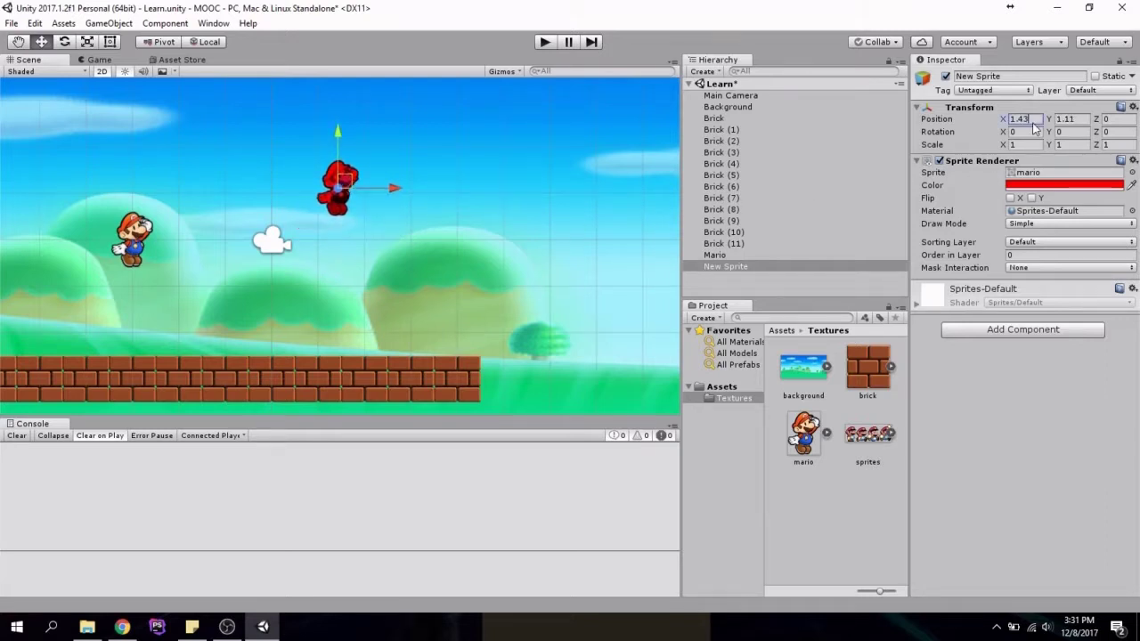
click(1086, 119)
drag(349, 180, 379, 234)
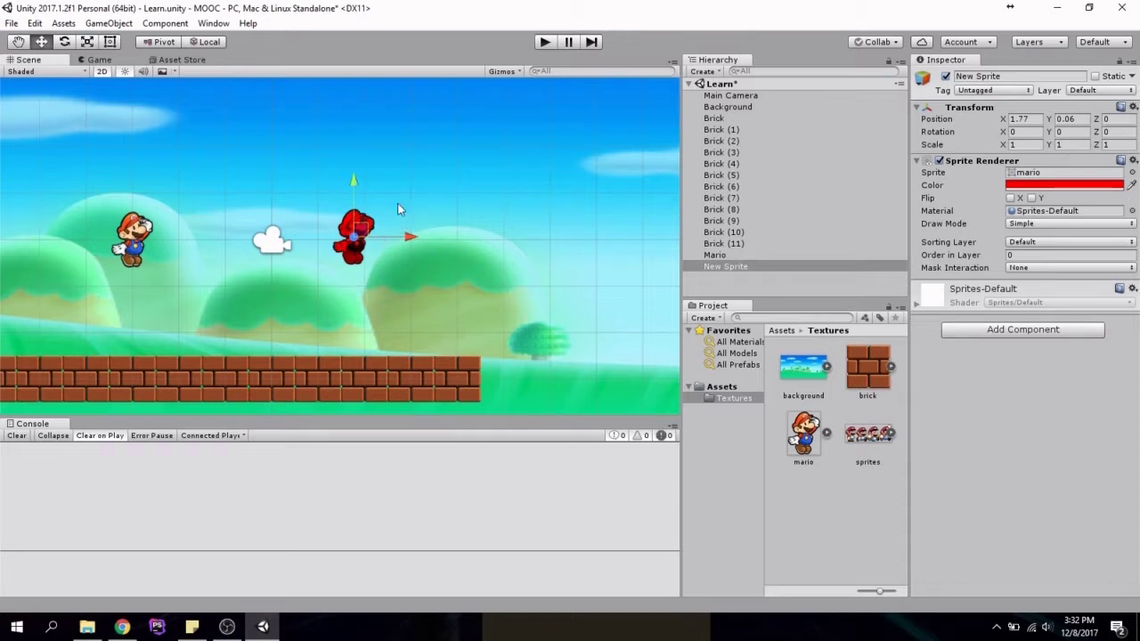
drag(408, 237, 562, 249)
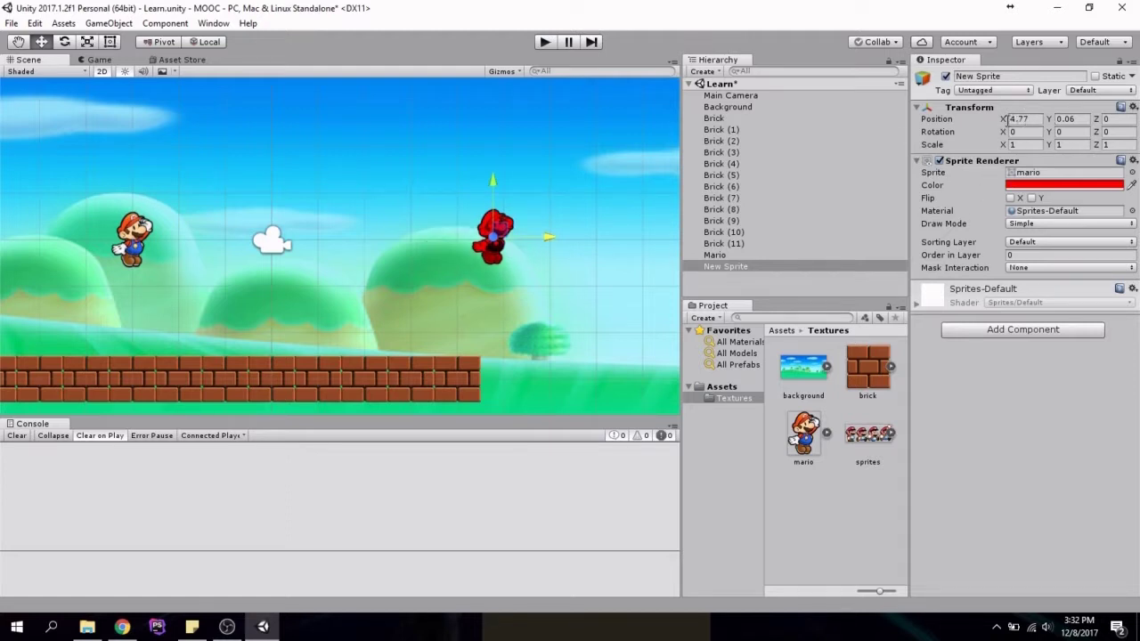
ctrl+drag(503, 214, 545, 230)
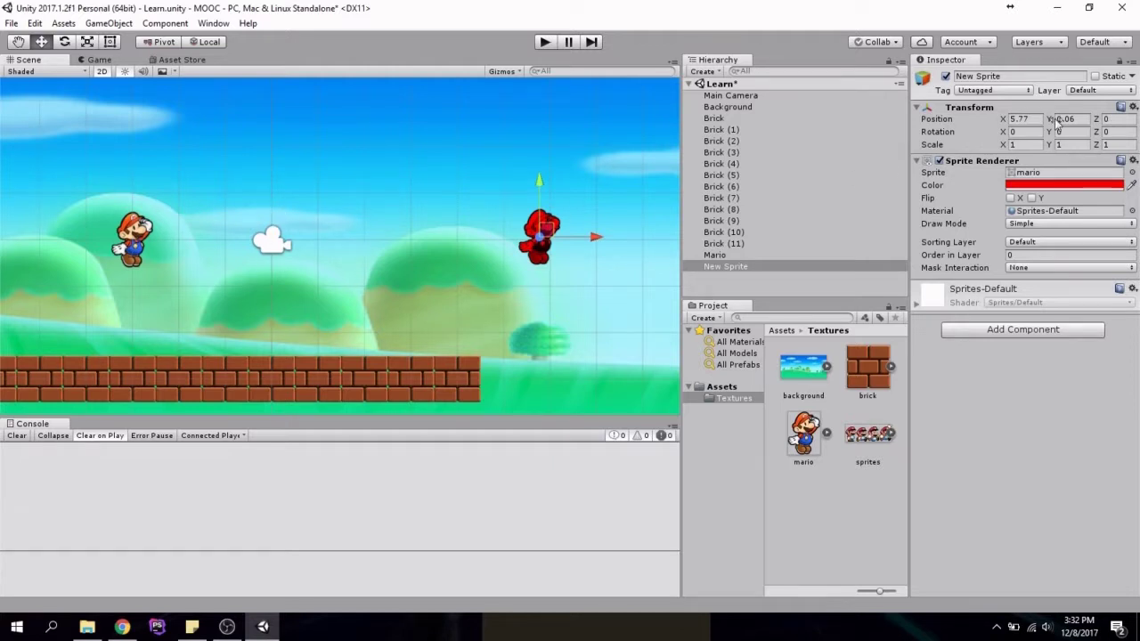
Step: Reset only the position of the new sprite in its Transform component
click(1133, 108)
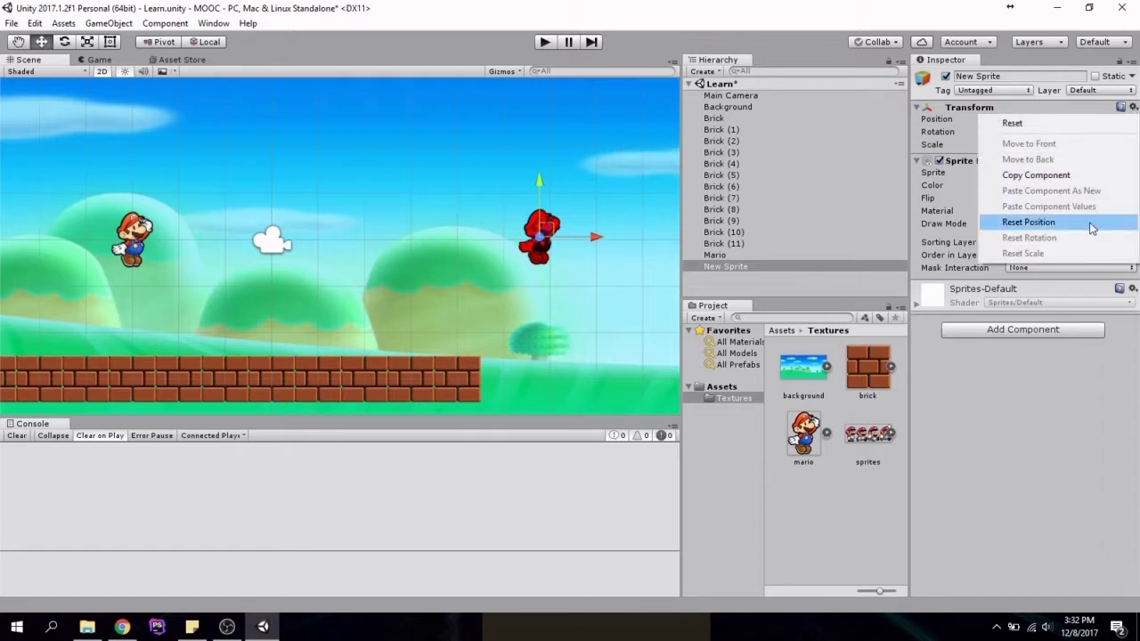
click(1028, 222)
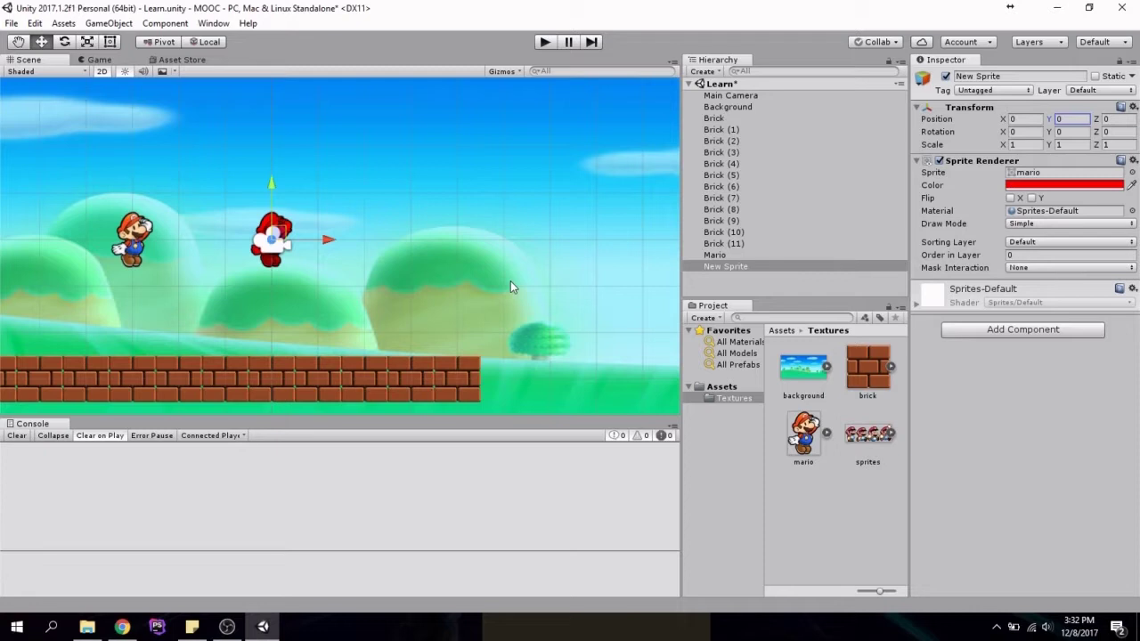
Step: Practise panning and zooming the scene around the two Mario sprites, including panning with the Hand tool
scroll(215, 213, up, 3)
middle_drag(215, 212, 424, 226)
scroll(426, 230, up, 2)
middle_drag(497, 218, 390, 232)
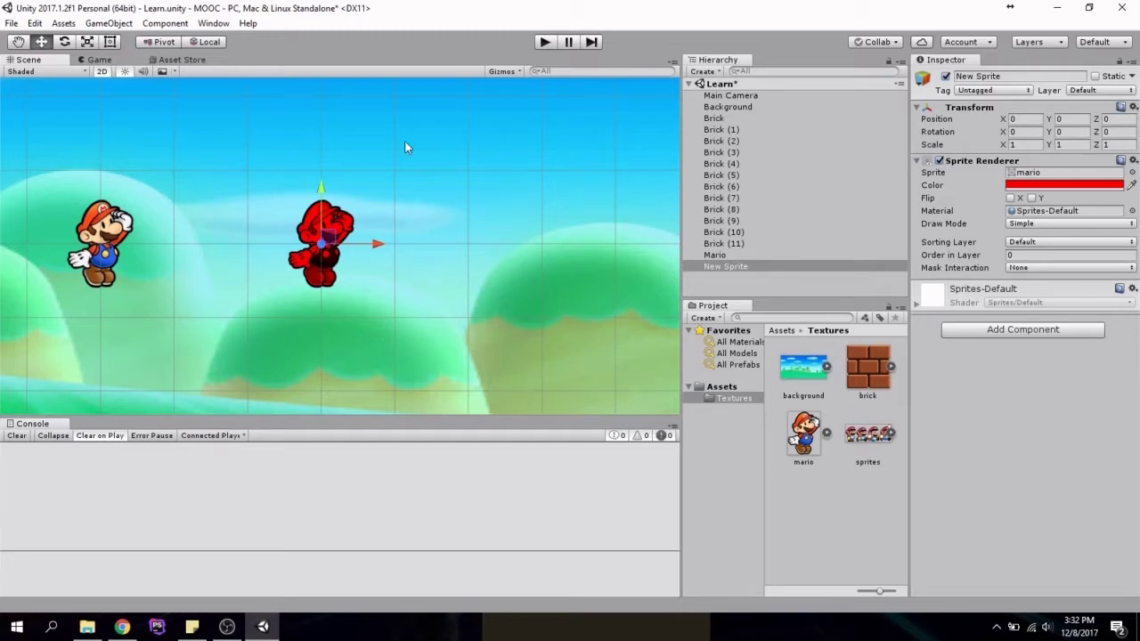
scroll(354, 224, down, 2)
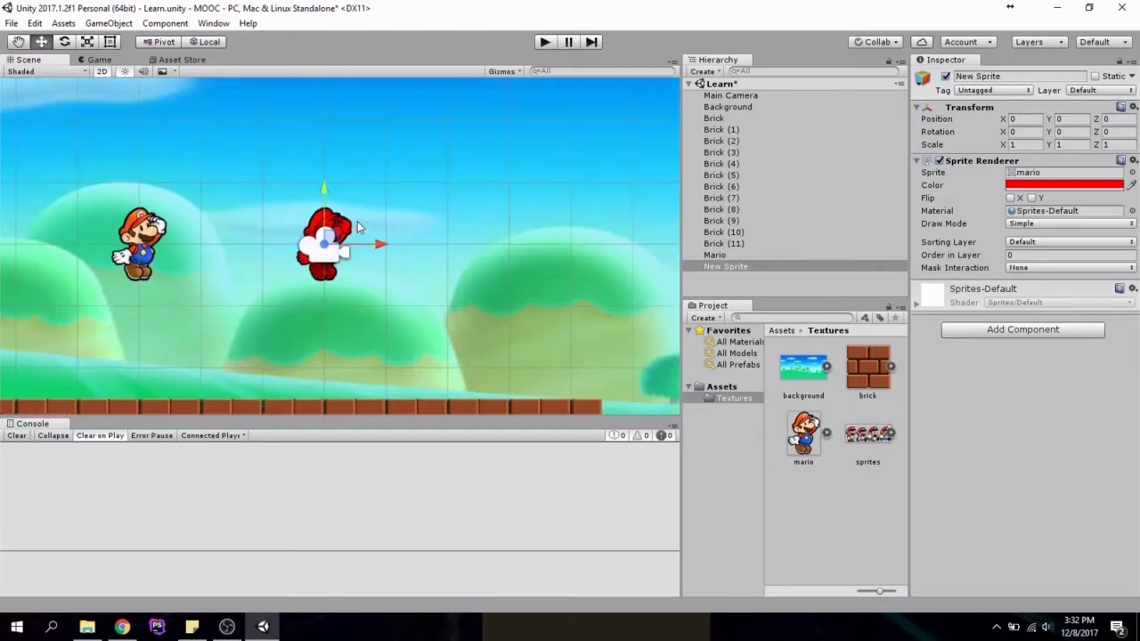
middle_drag(226, 156, 228, 190)
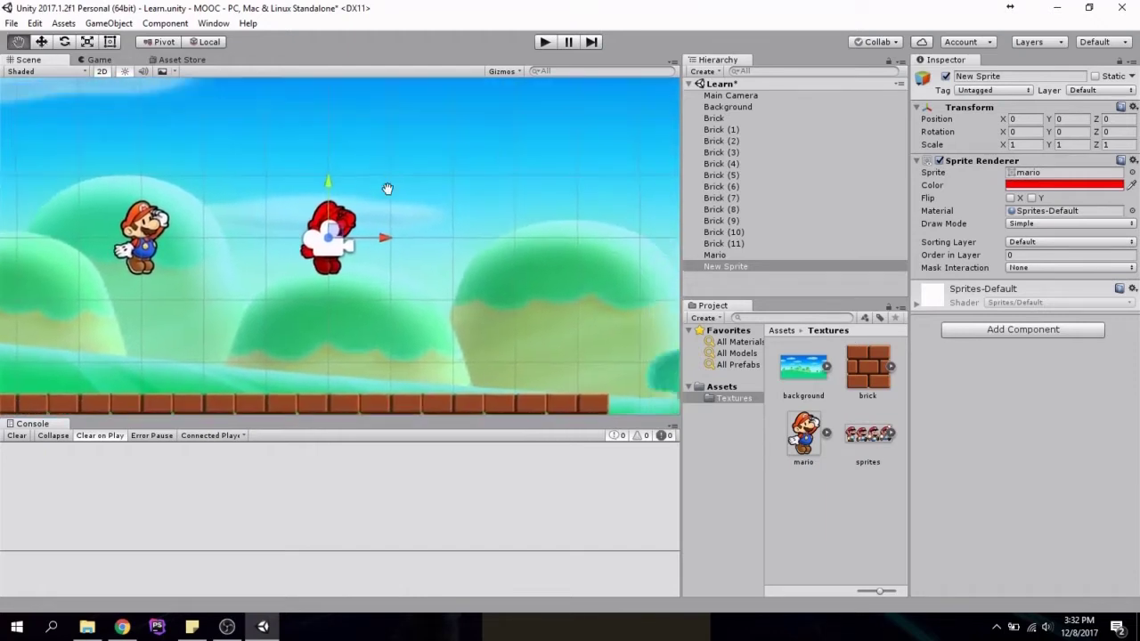
click(18, 42)
mouse_move(479, 203)
mouse_down()
mouse_move(603, 234)
mouse_move(463, 204)
mouse_up()
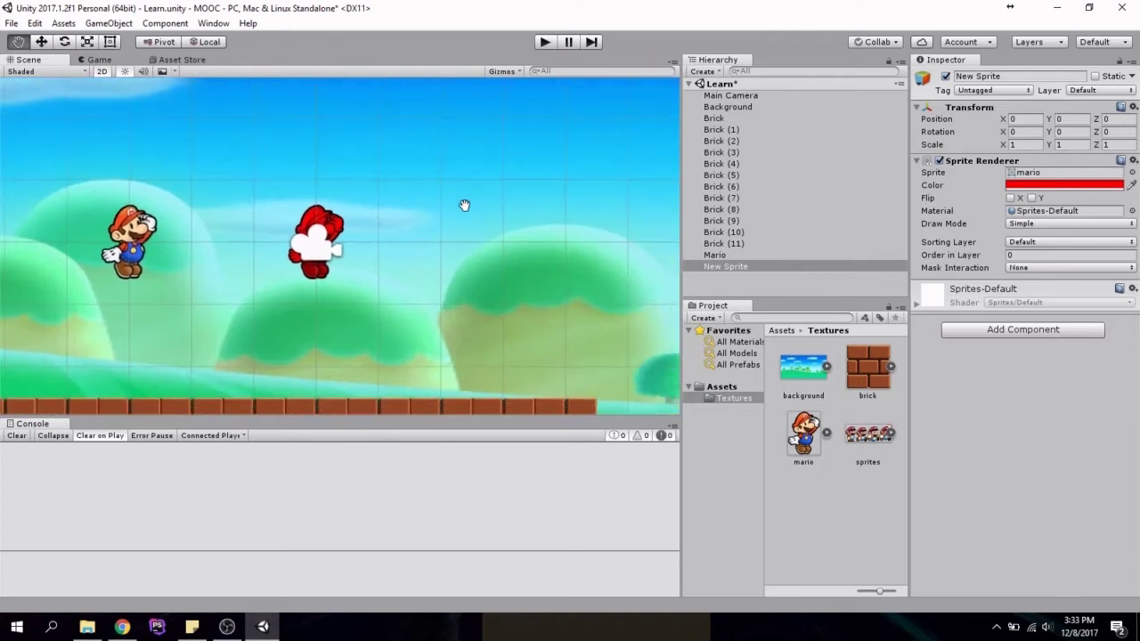
click(43, 45)
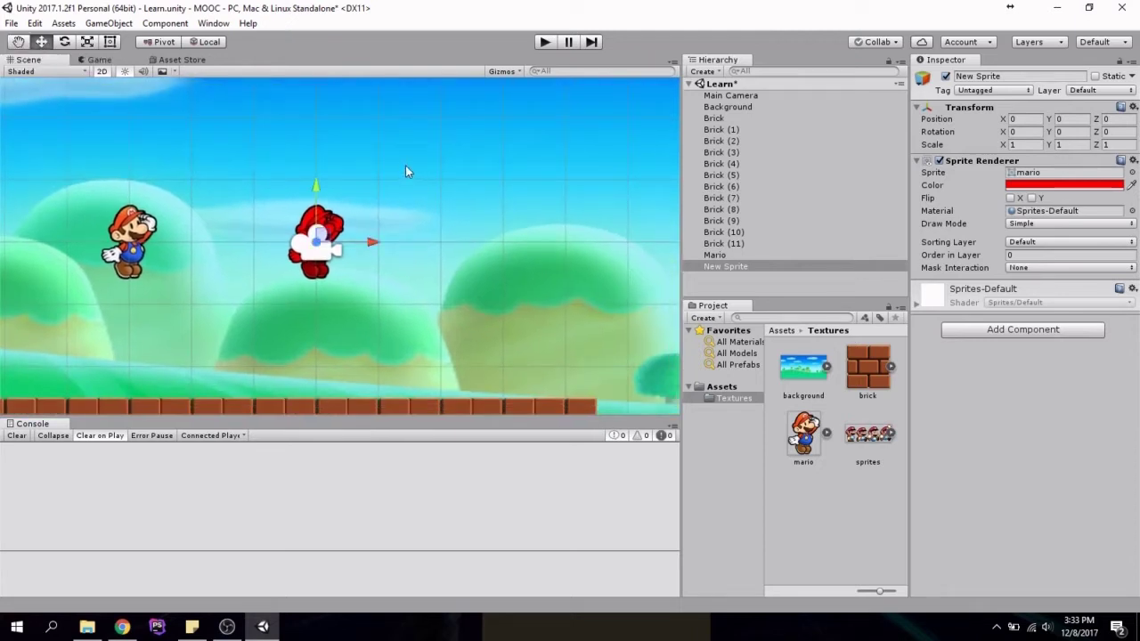
middle_drag(391, 179, 236, 261)
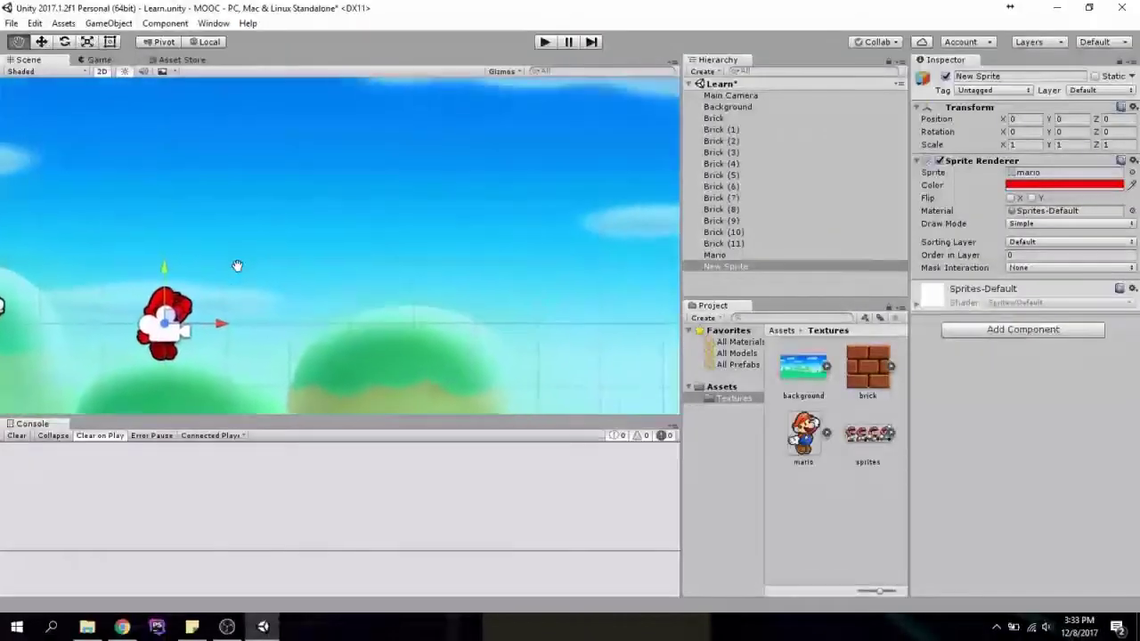
middle_drag(247, 317, 516, 305)
middle_drag(368, 224, 395, 140)
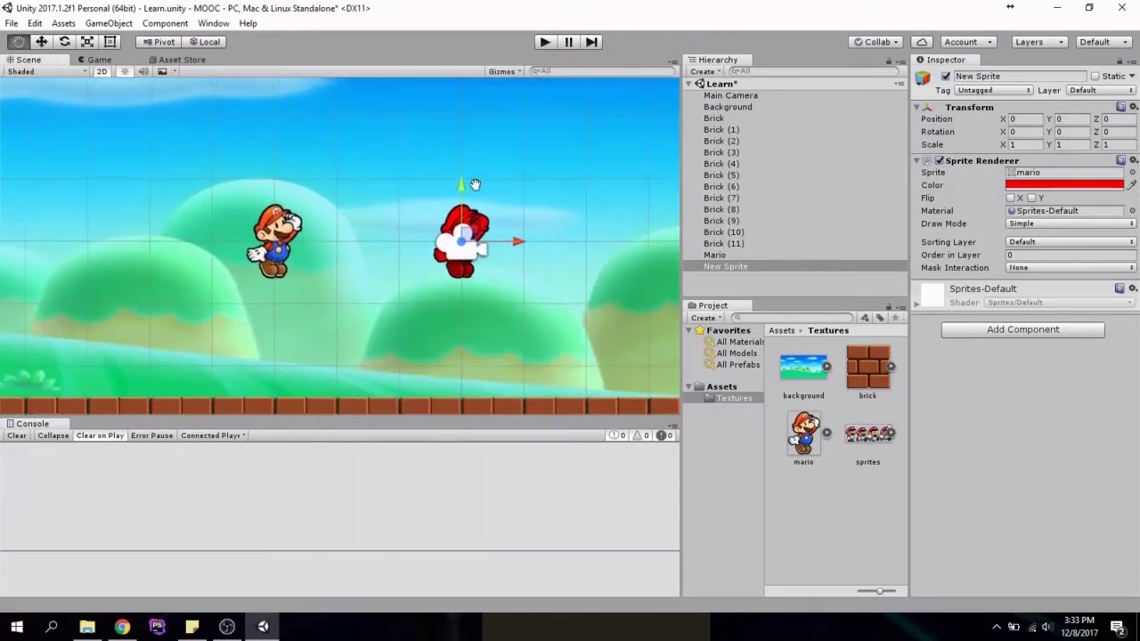
middle_drag(552, 221, 406, 168)
middle_drag(471, 194, 480, 291)
scroll(498, 268, up, 2)
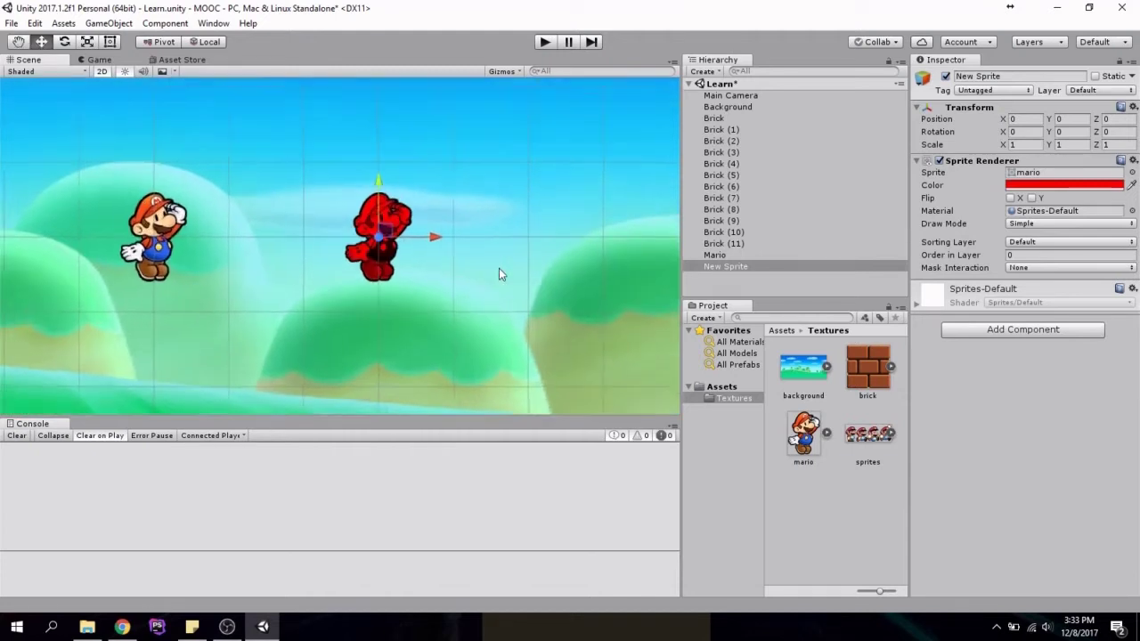
scroll(499, 269, down, 3)
scroll(499, 268, down, 2)
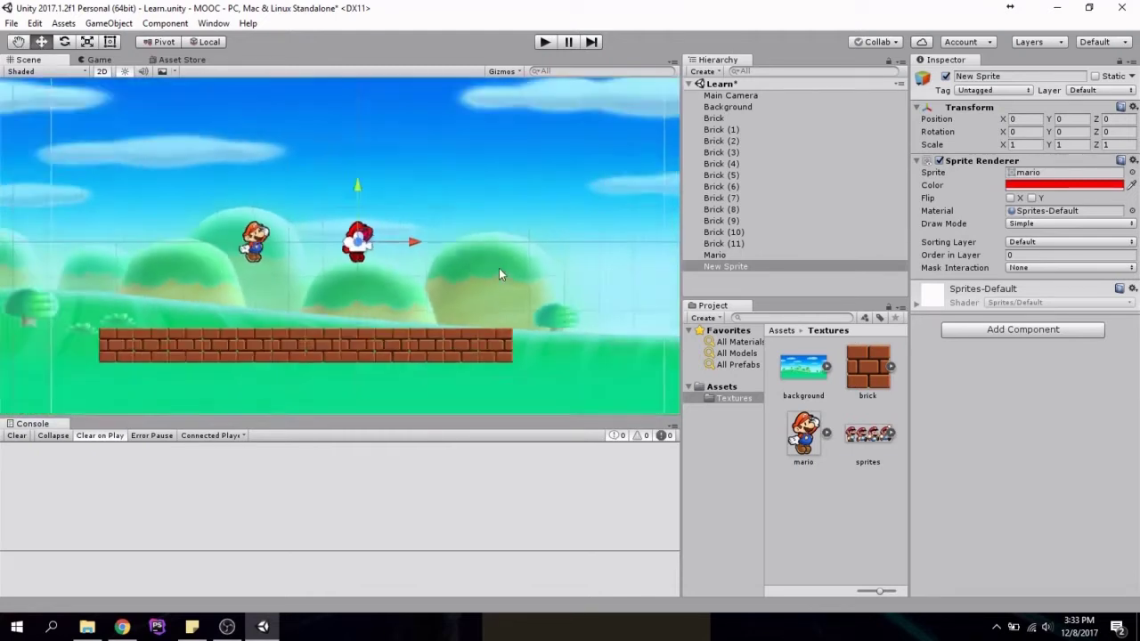
scroll(499, 268, up, 4)
scroll(499, 275, down, 3)
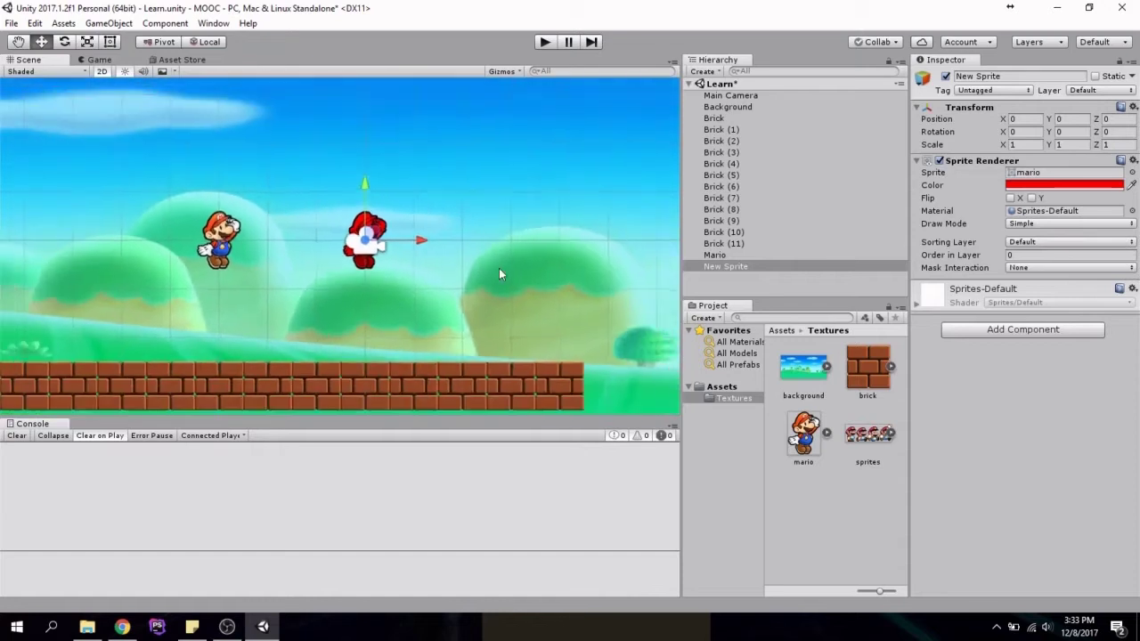
scroll(498, 275, up, 1)
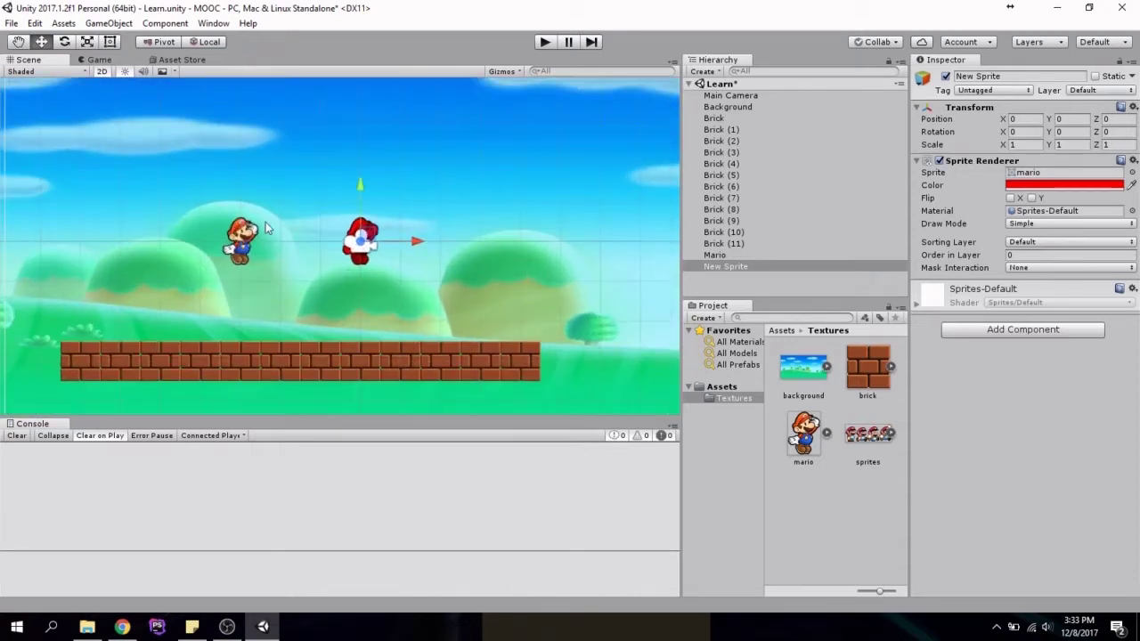
Step: Select Mario, the background and several bricks in turn to inspect their settings, ending with the new sprite selected
click(236, 240)
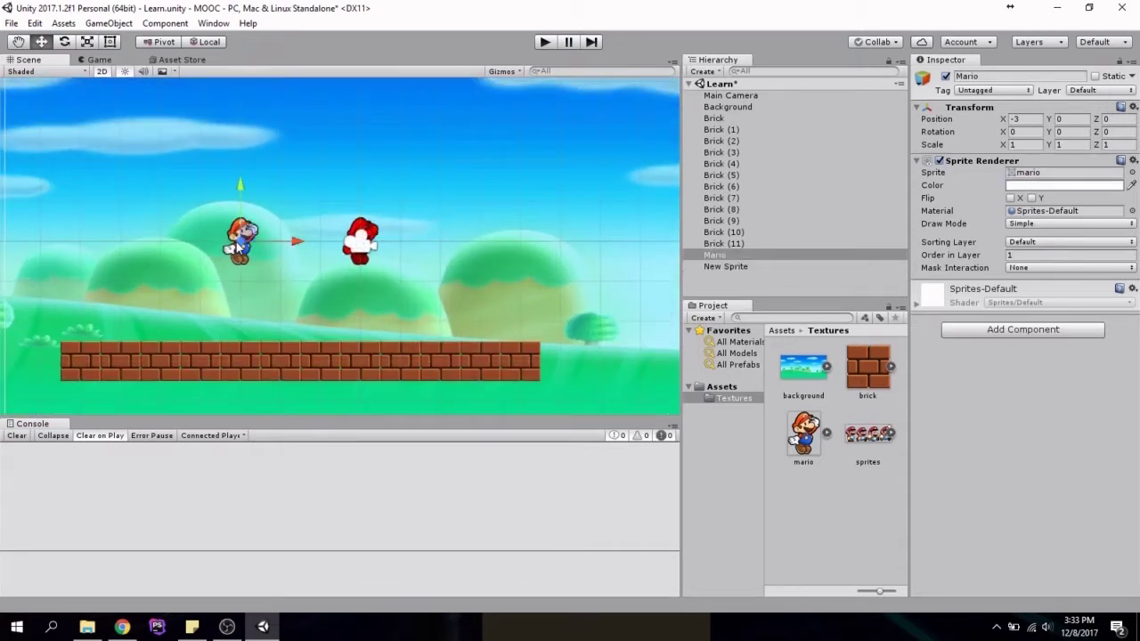
click(340, 289)
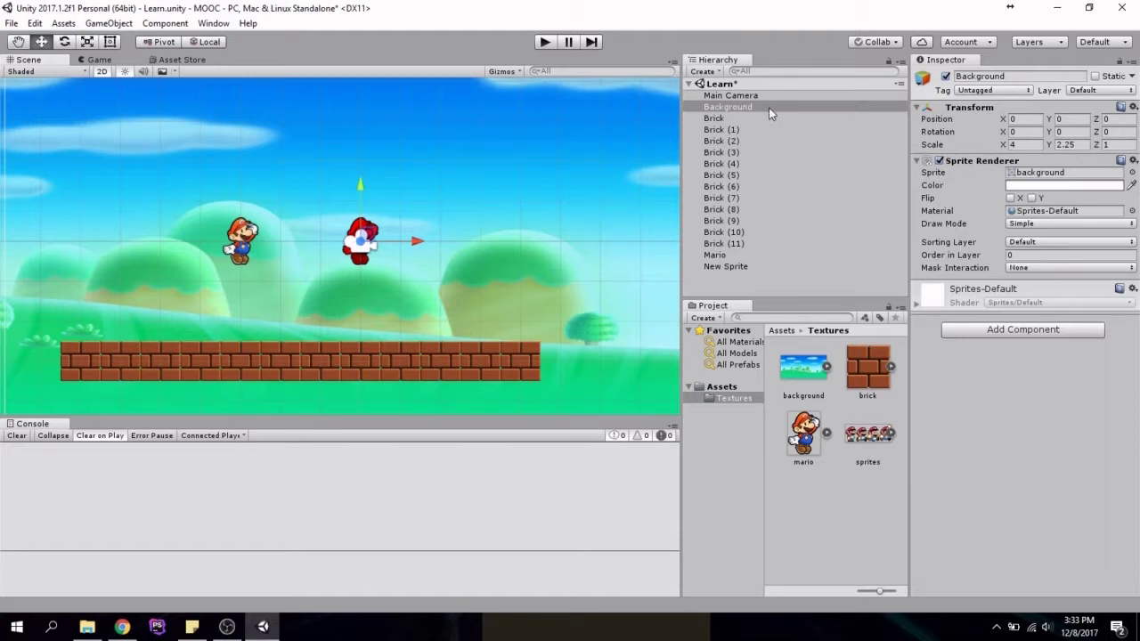
click(438, 360)
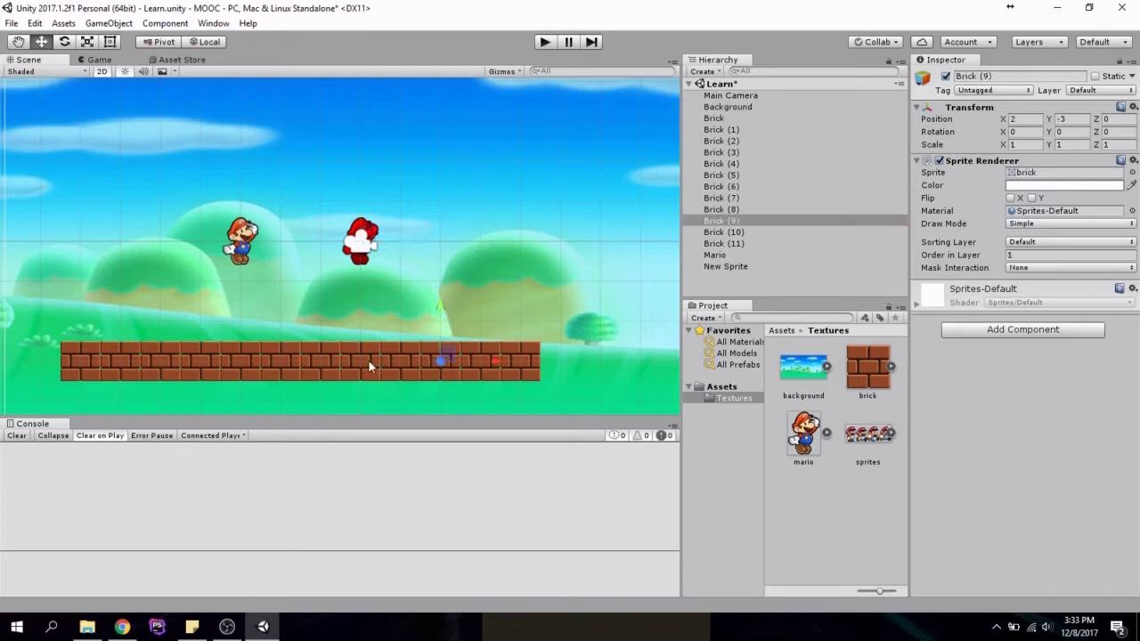
click(369, 363)
click(279, 362)
click(223, 360)
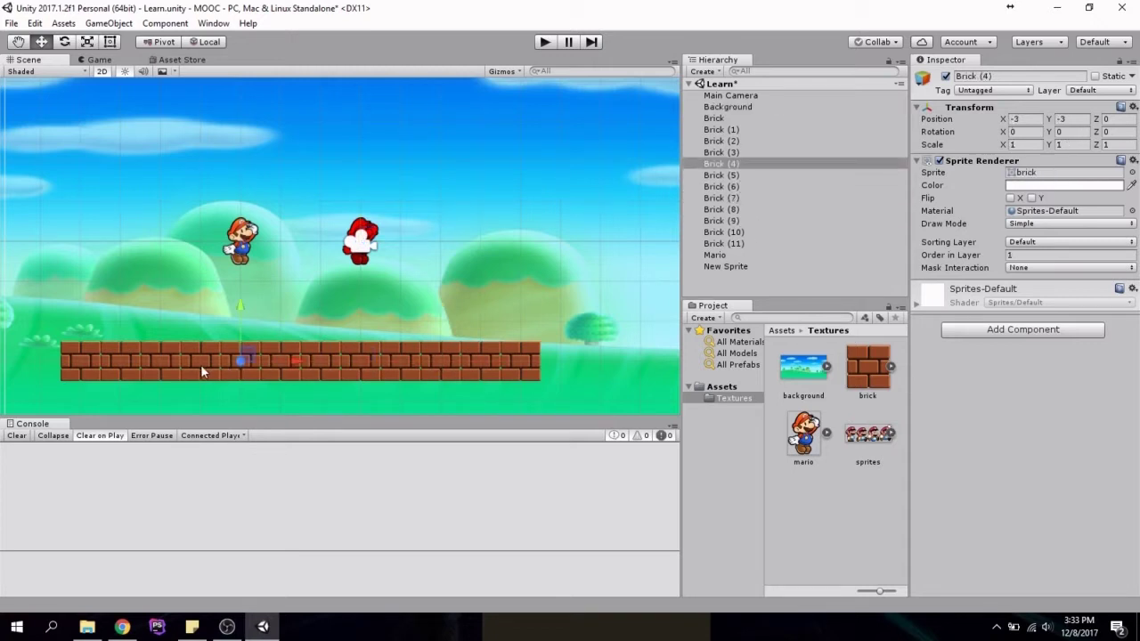
click(165, 363)
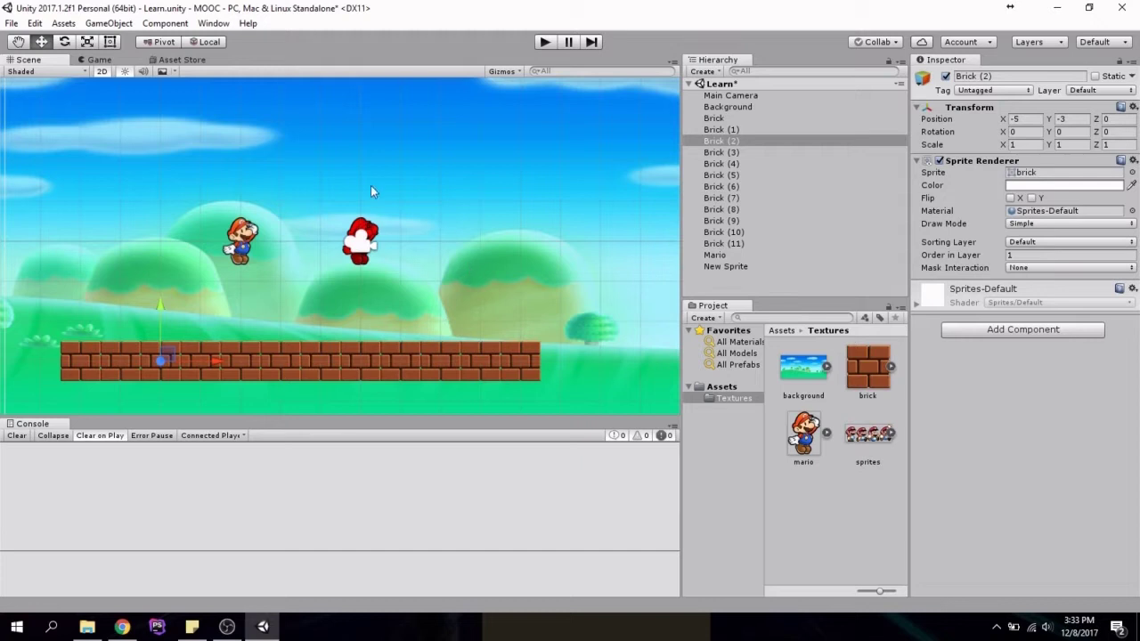
scroll(372, 185, up, 4)
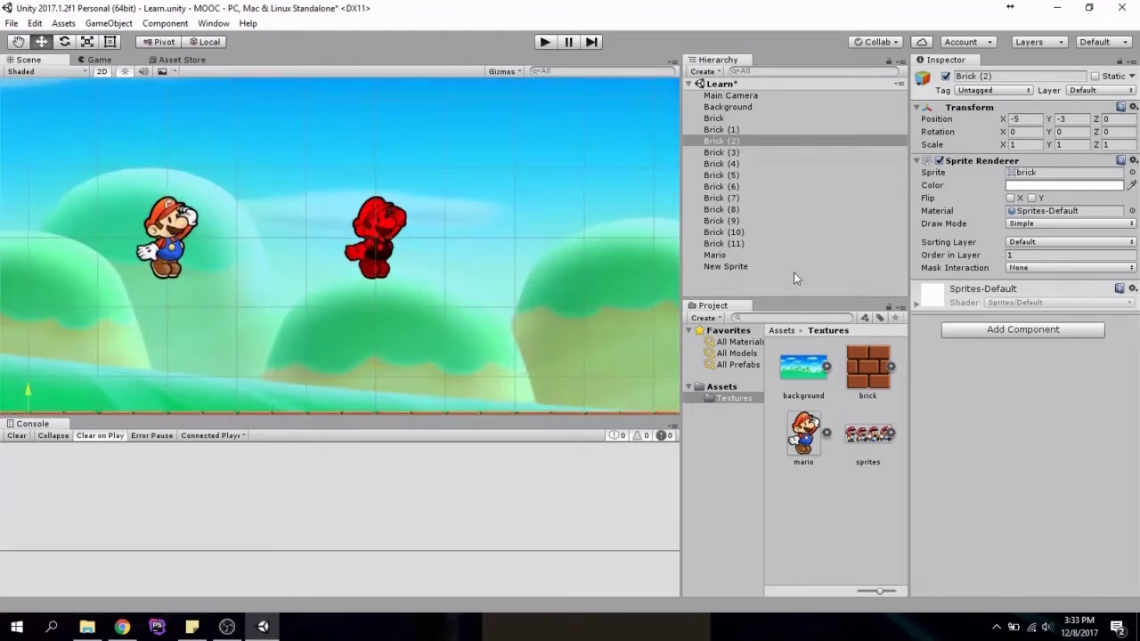
click(739, 255)
click(741, 267)
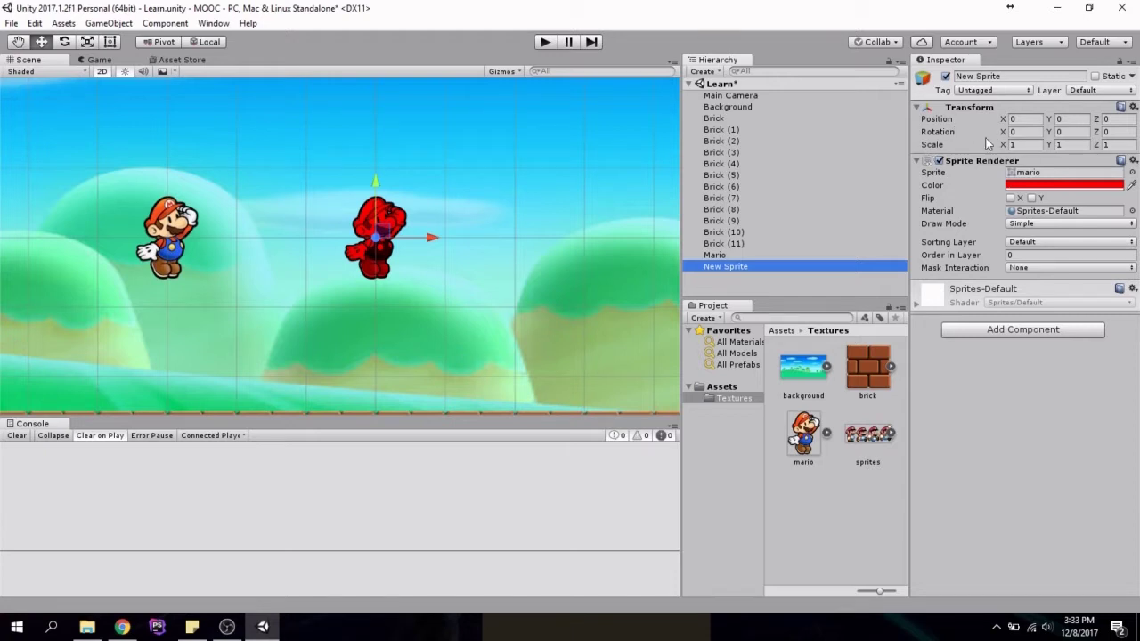
Step: Rotate the new sprite clockwise around its Z axis with the Rotate tool, finishing in snapped increments at about -157 degrees
click(64, 42)
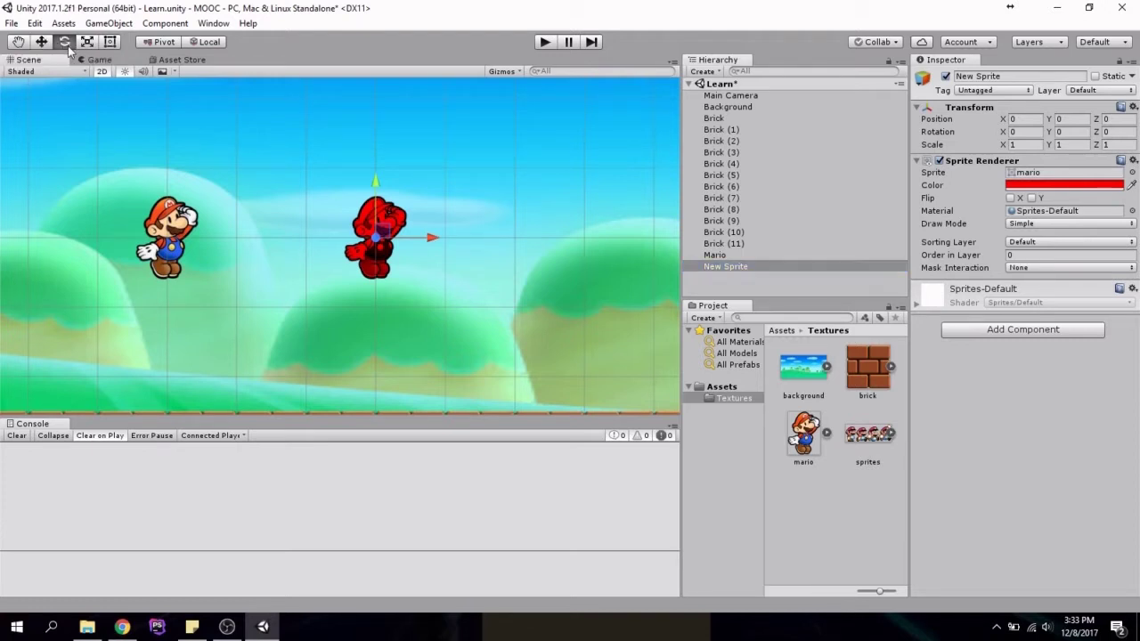
scroll(418, 224, up, 3)
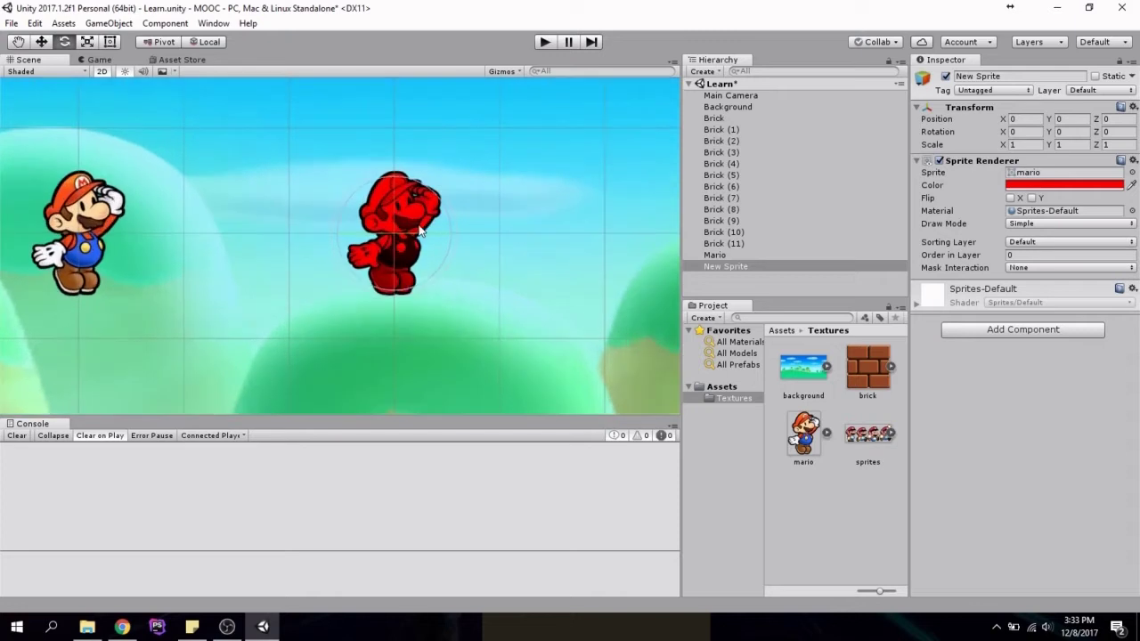
scroll(419, 224, down, 2)
drag(430, 203, 510, 258)
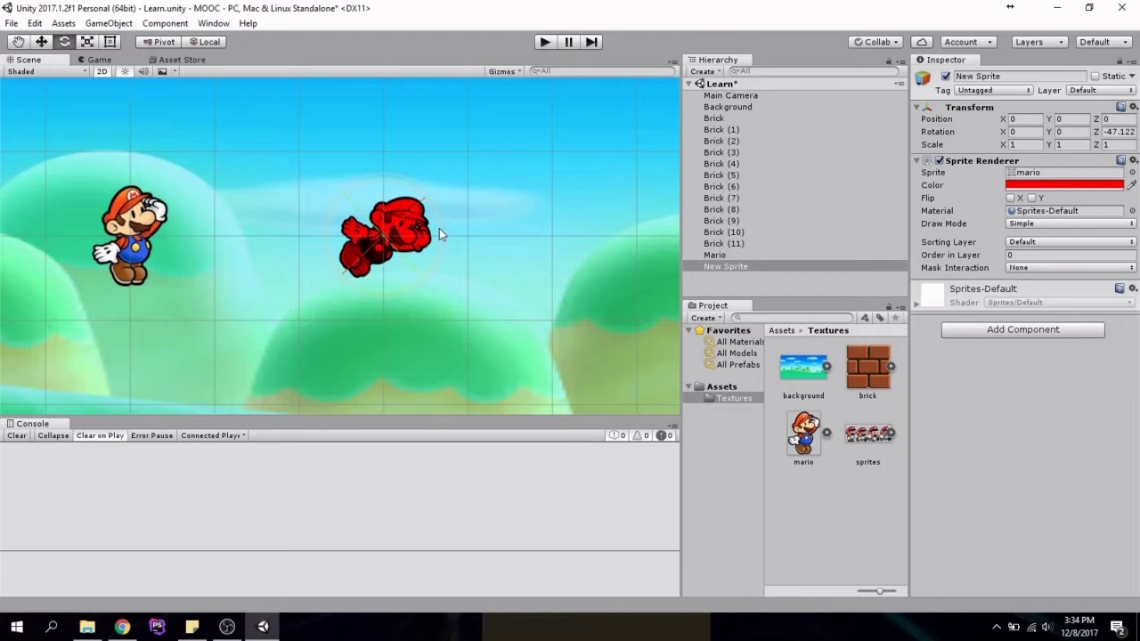
drag(440, 228, 431, 265)
drag(398, 312, 335, 301)
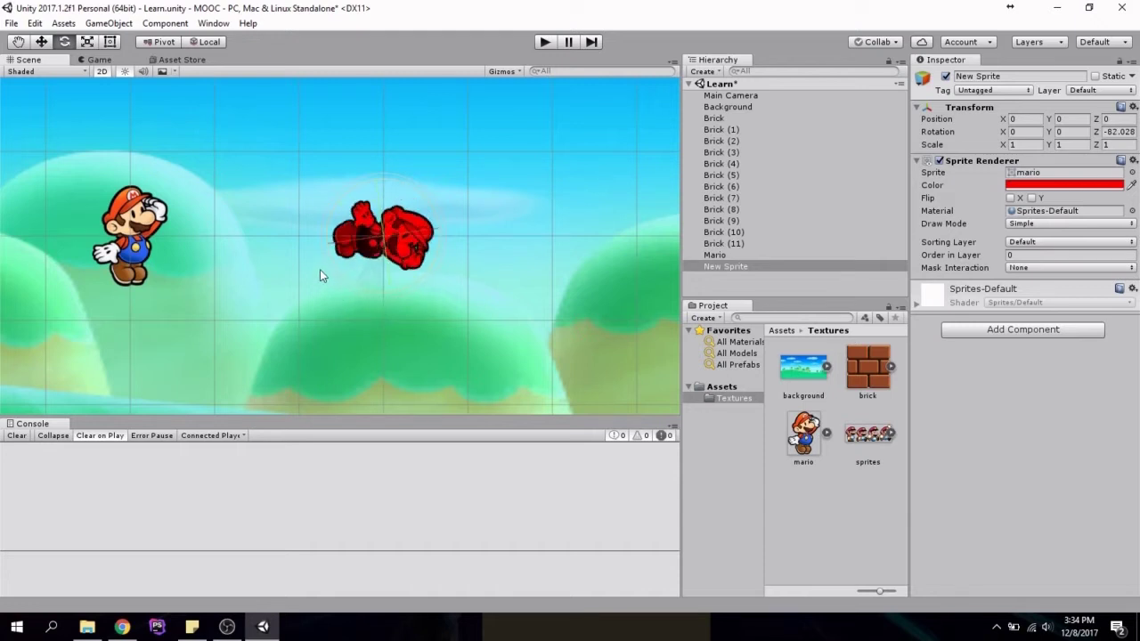
drag(424, 205, 398, 343)
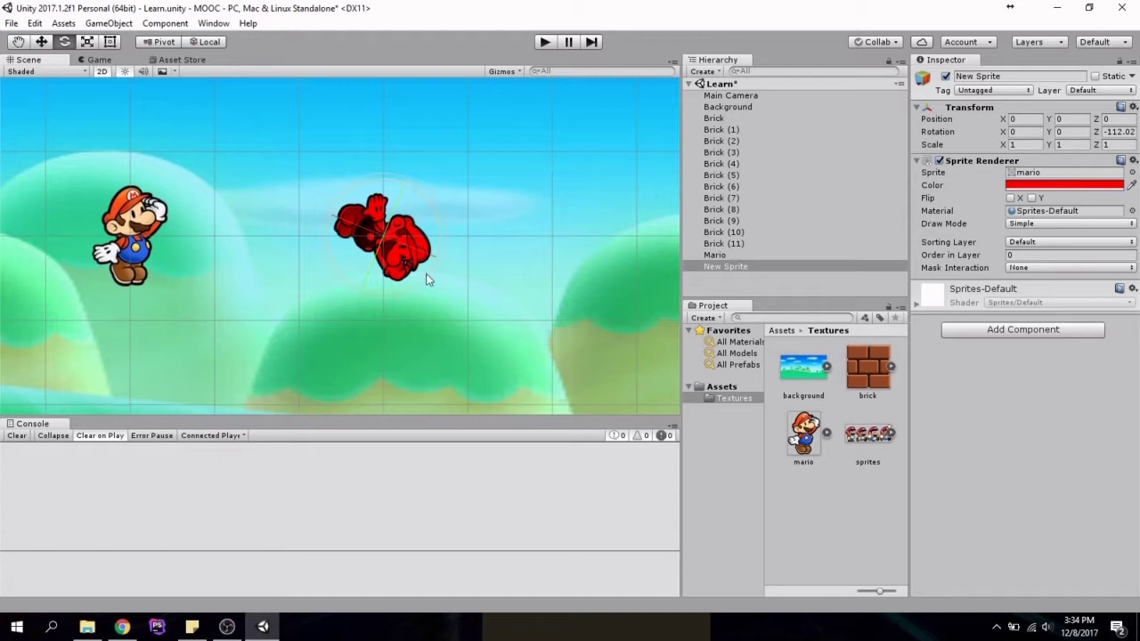
drag(427, 275, 325, 300)
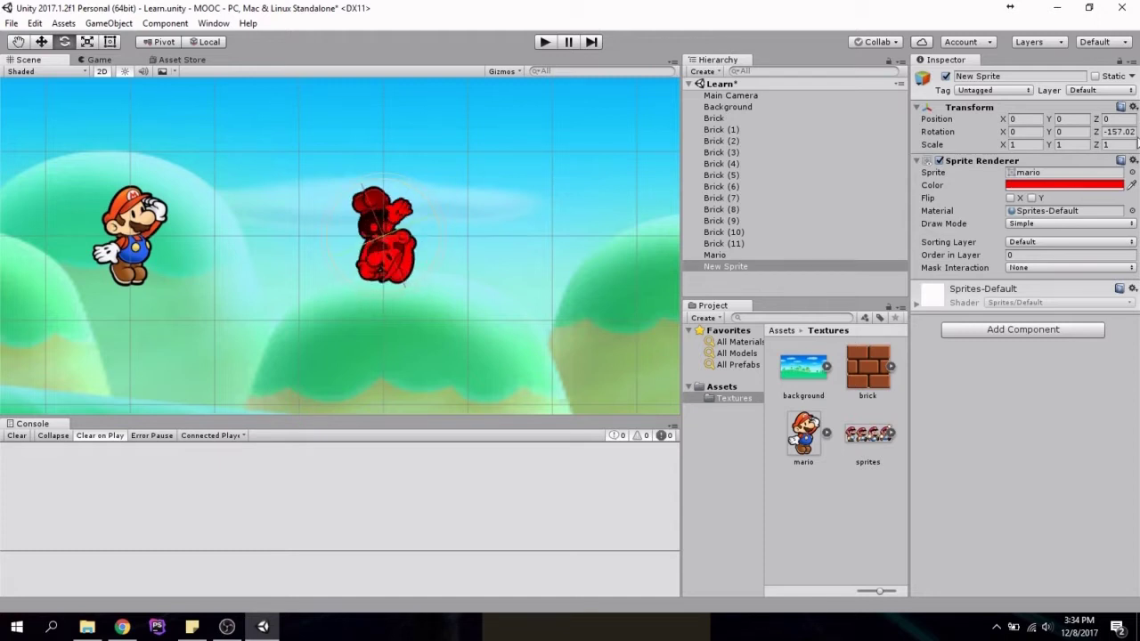
Step: Set the new sprite's Z rotation to 0
click(1127, 133)
text(0)
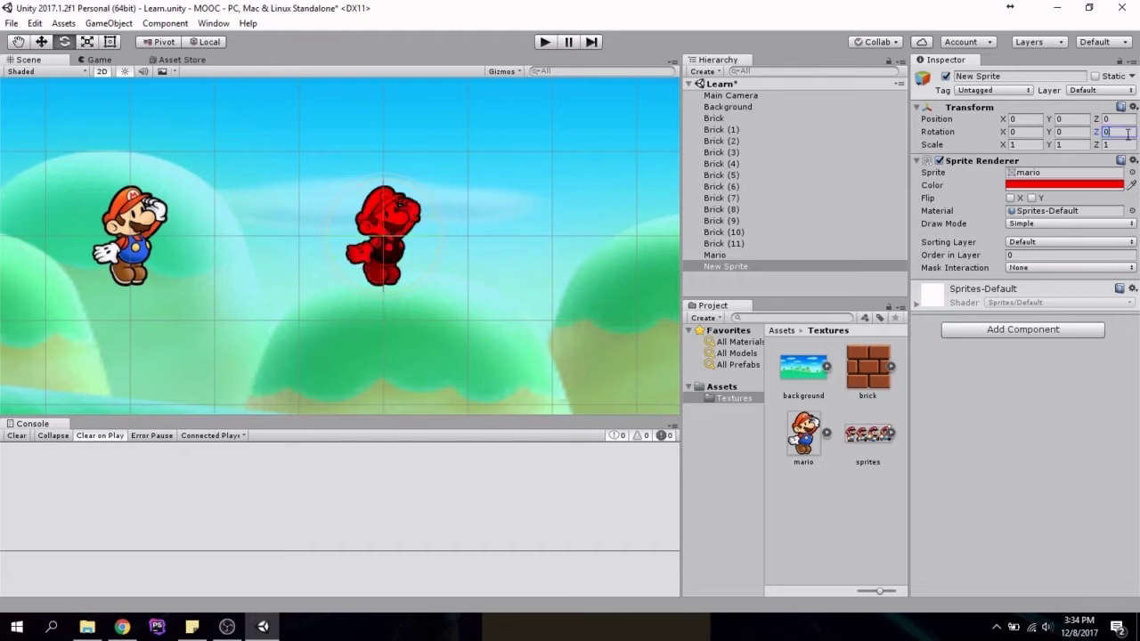
Step: Set the new sprite's X rotation to 30 and compare its tilted look with the original Mario
click(1073, 134)
click(1022, 133)
text(30)
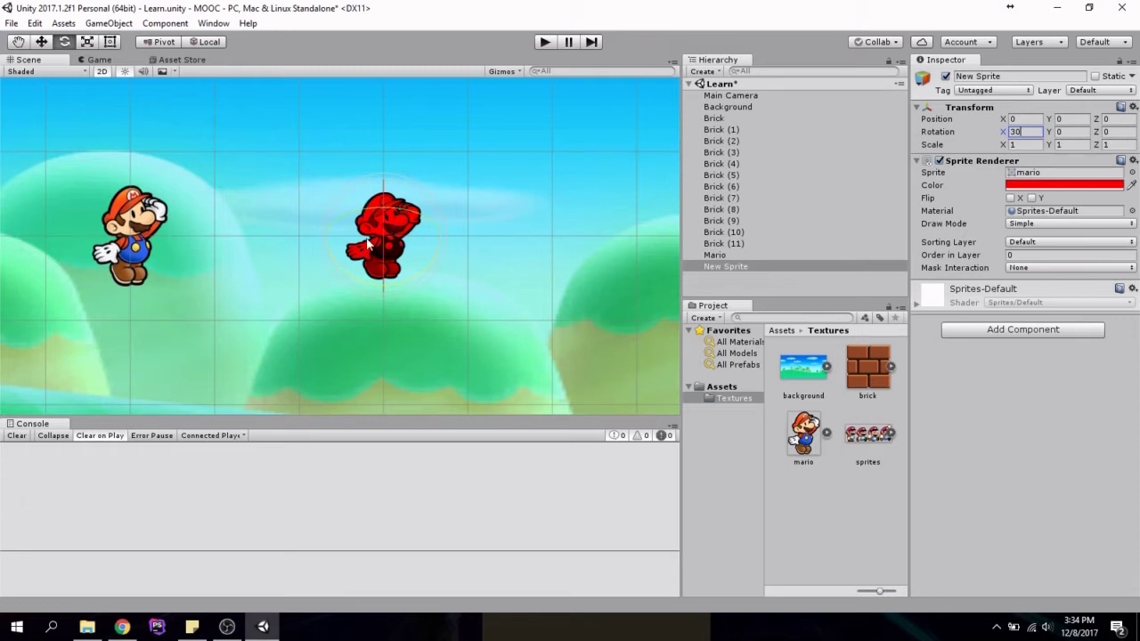
scroll(421, 212, down, 2)
scroll(420, 212, down, 5)
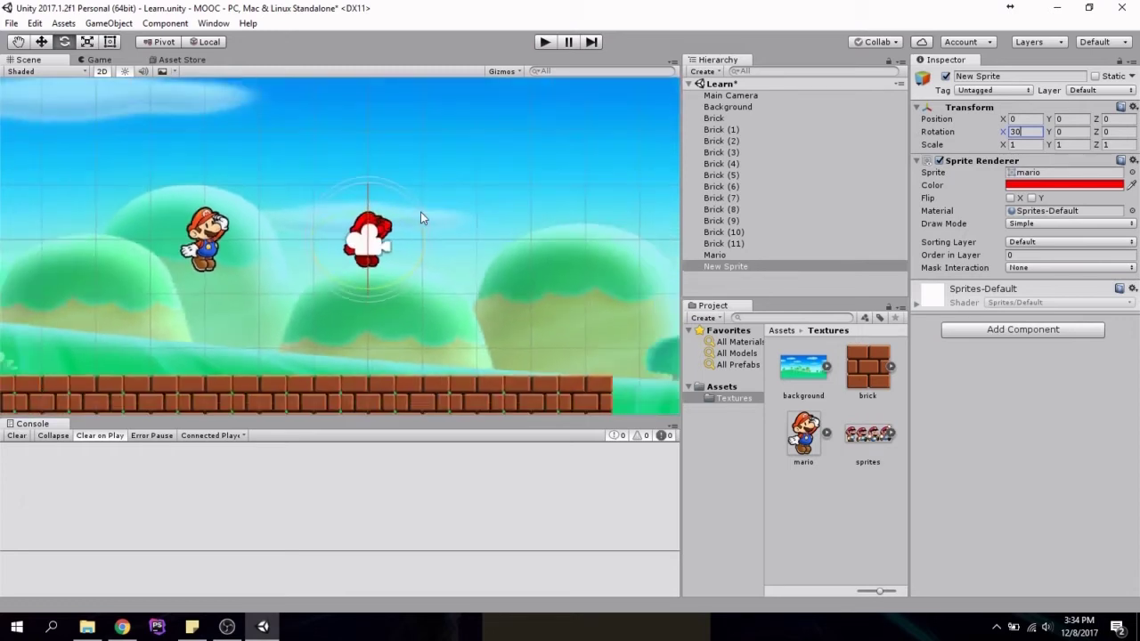
scroll(463, 180, up, 4)
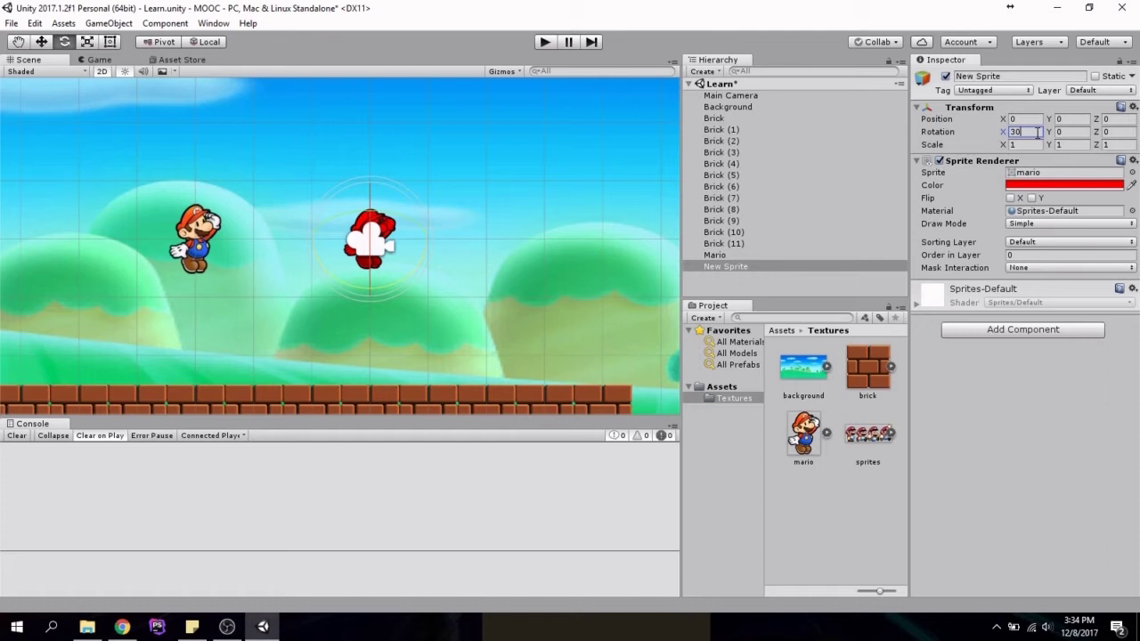
Step: Stretch the new sprite horizontally by trying an X scale of 22, finishing with an X scale of 2
click(1030, 146)
click(1065, 145)
click(1032, 146)
scroll(397, 206, down, 3)
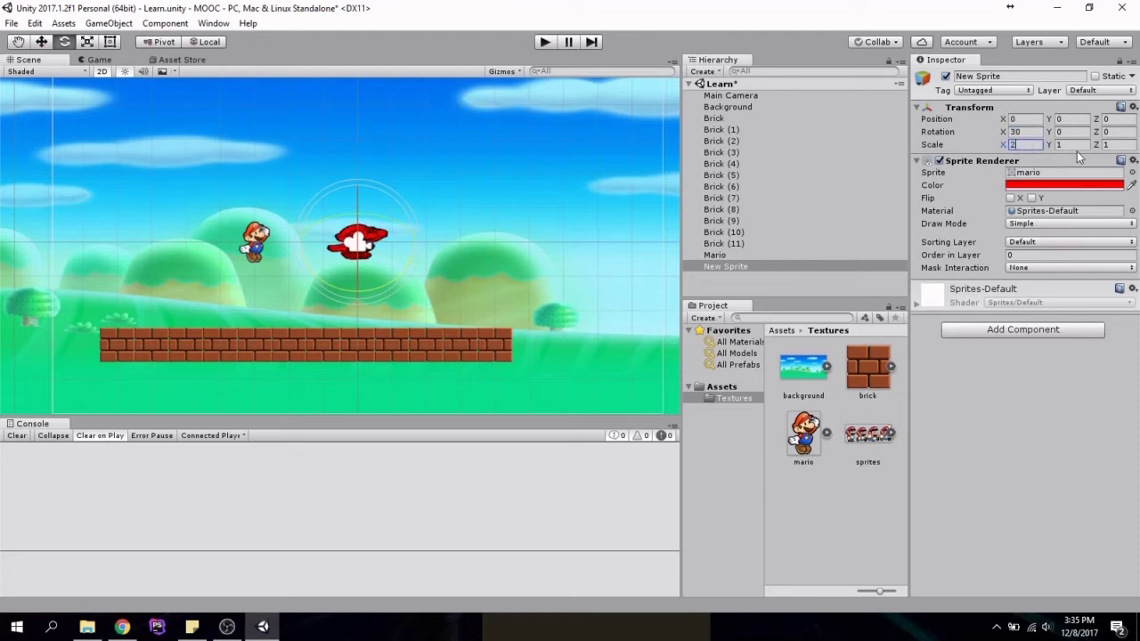
text(22)
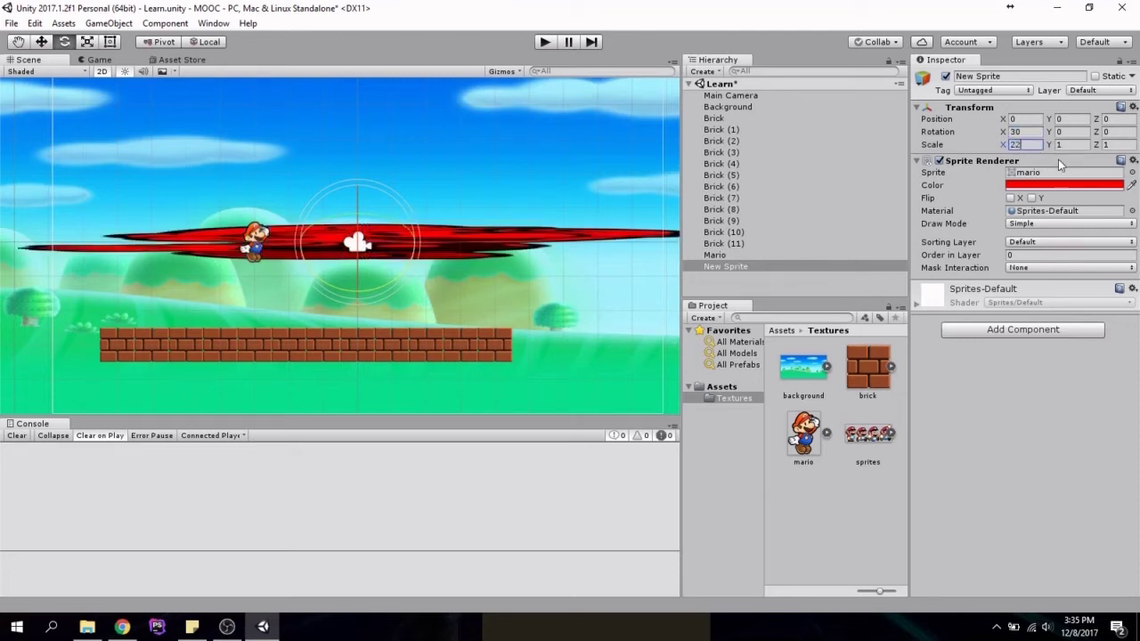
key(BackSpace)
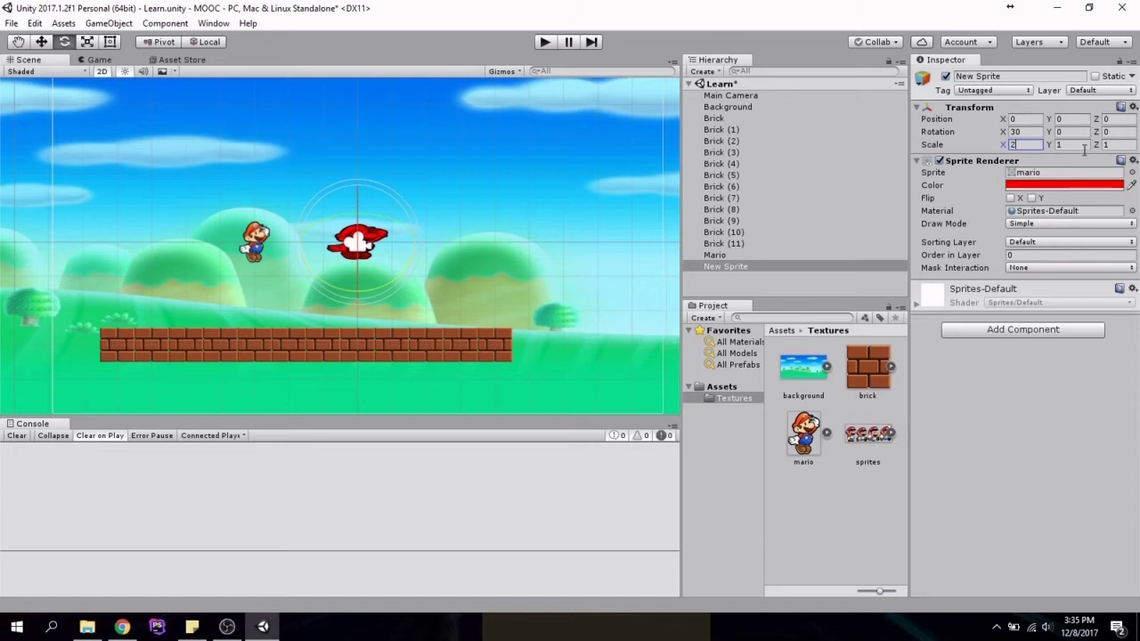
Step: Set the new sprite's Y scale to 2 and compare its size with the original Mario
click(1084, 147)
text(2)
scroll(357, 243, up, 2)
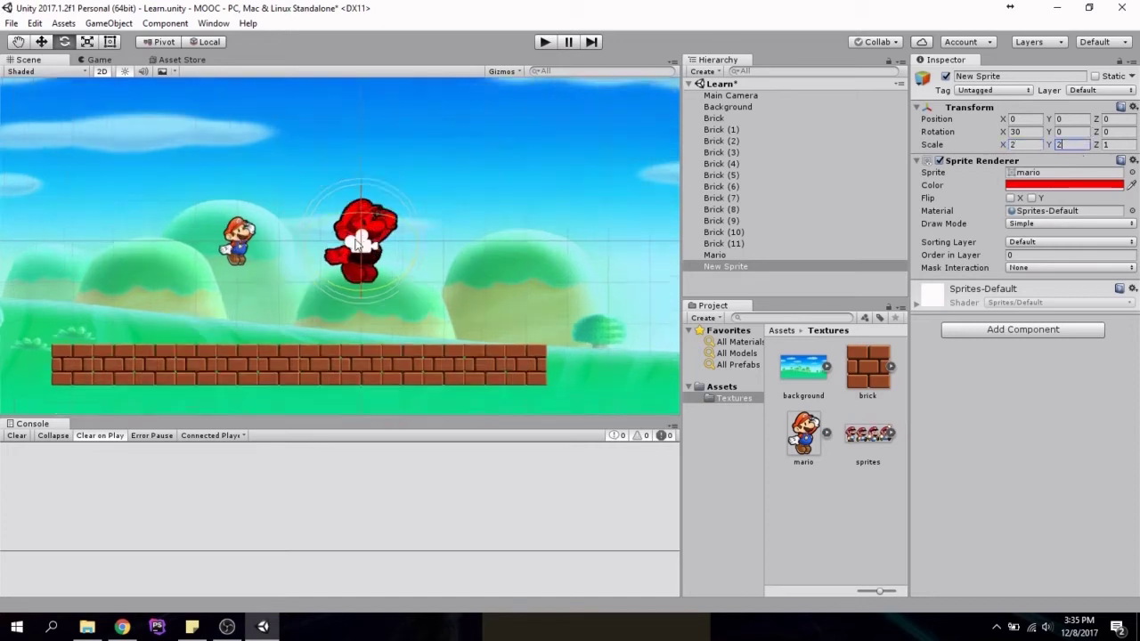
scroll(357, 243, up, 3)
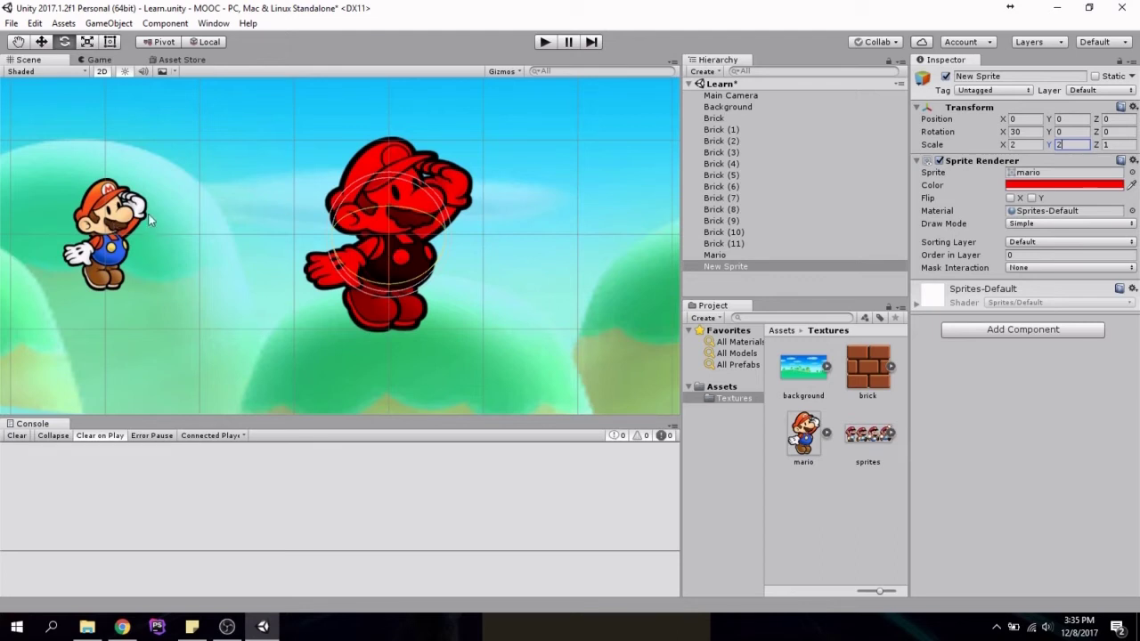
Step: Open the new sprite's X scale and Y scale values for editing, ending with the Y value selected
click(1028, 145)
click(1061, 146)
click(1063, 147)
double_click(1062, 148)
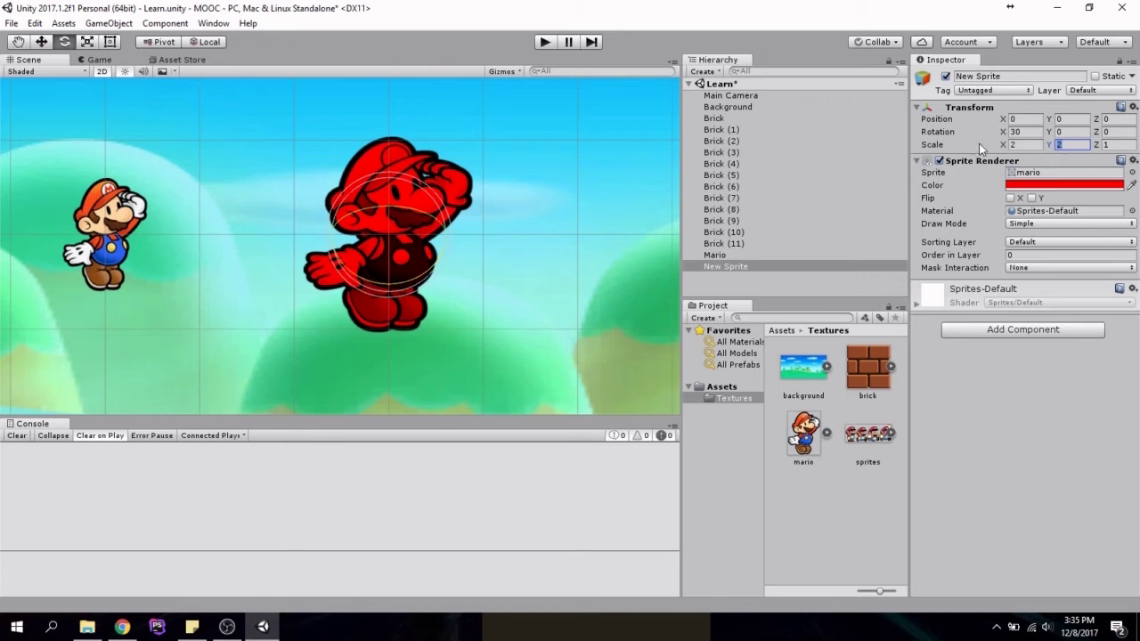